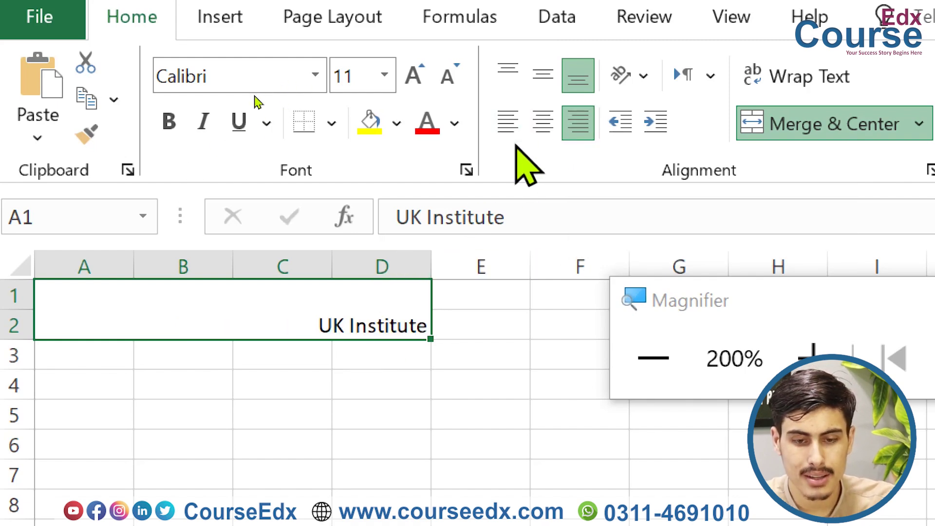
Make row 2 taller and try top, middle, bottom, centre and right alignments on UK Institute.
{"action": "left_click", "coordinate": [516, 127]}
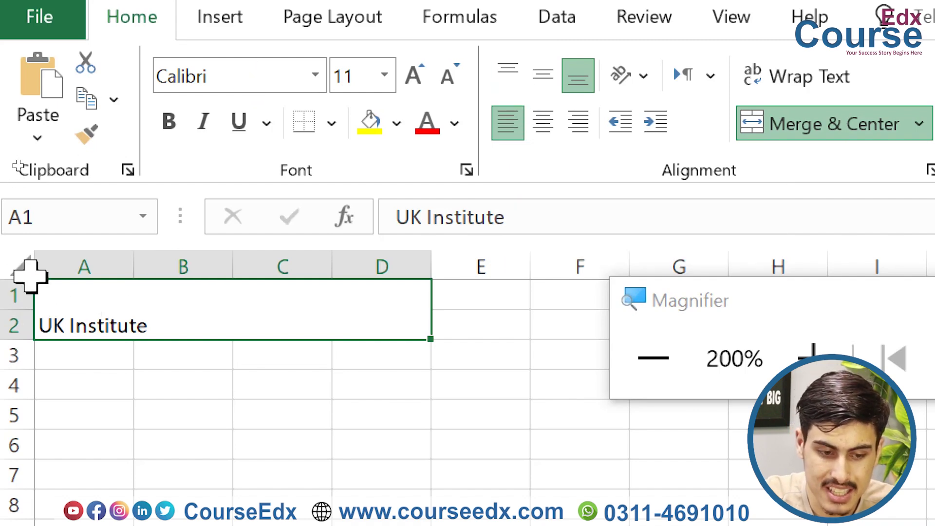
{"action": "left_click_drag", "start_coordinate": [15, 341], "coordinate": [15, 368]}
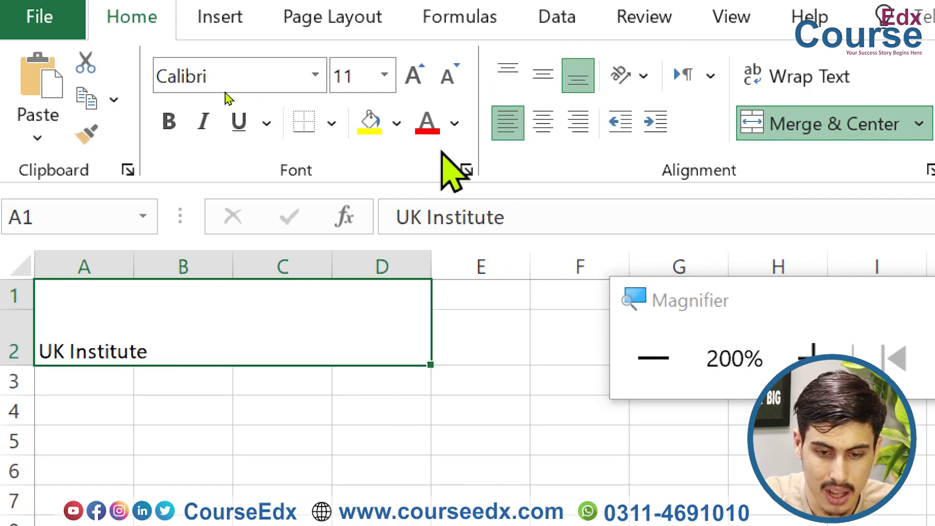
{"action": "left_click", "coordinate": [514, 78]}
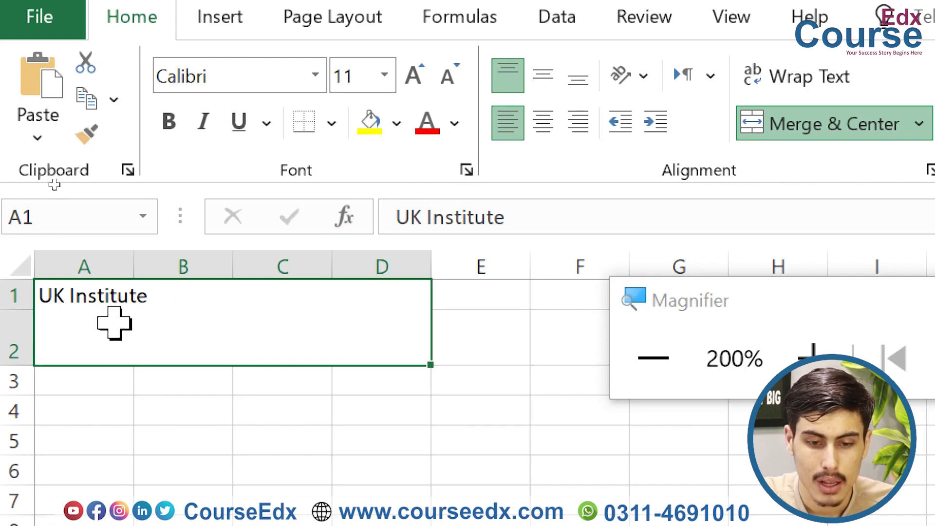
{"action": "left_click", "coordinate": [542, 74]}
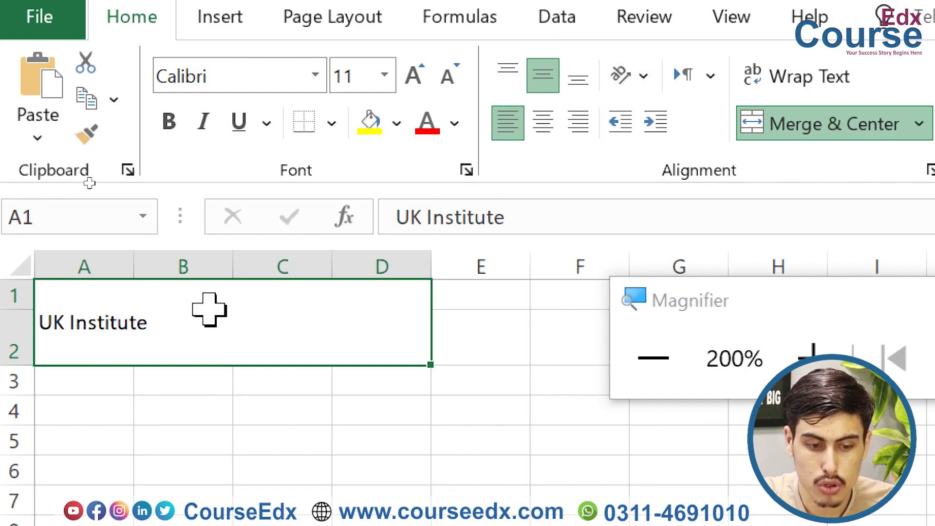
{"action": "left_click", "coordinate": [543, 124]}
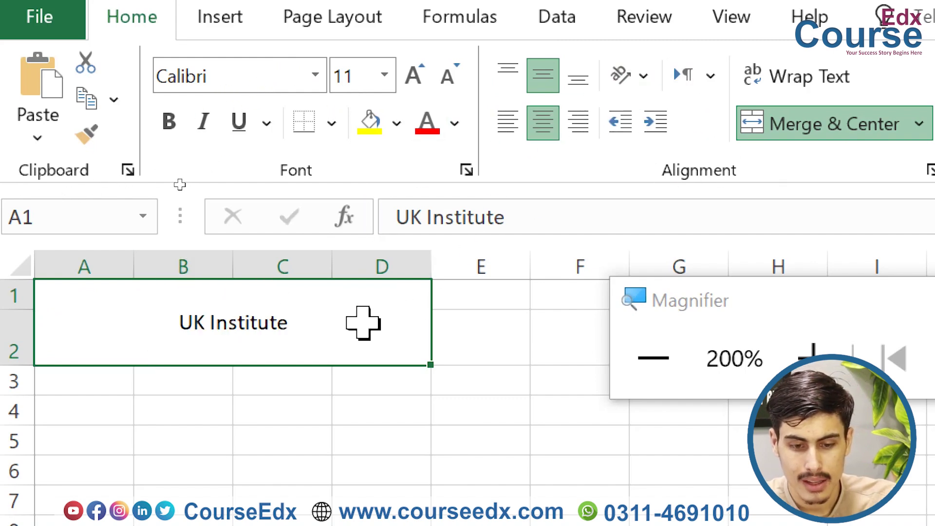
{"action": "left_click", "coordinate": [582, 83]}
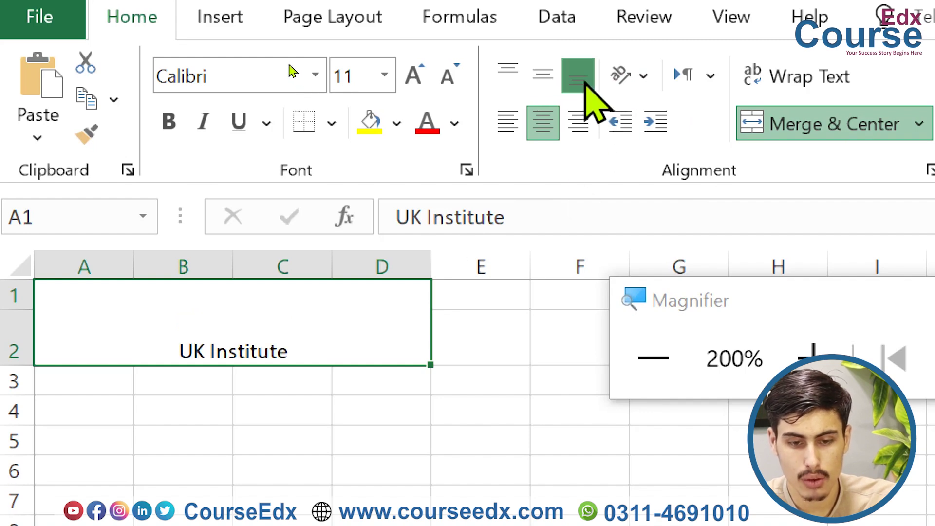
{"action": "left_click", "coordinate": [579, 124]}
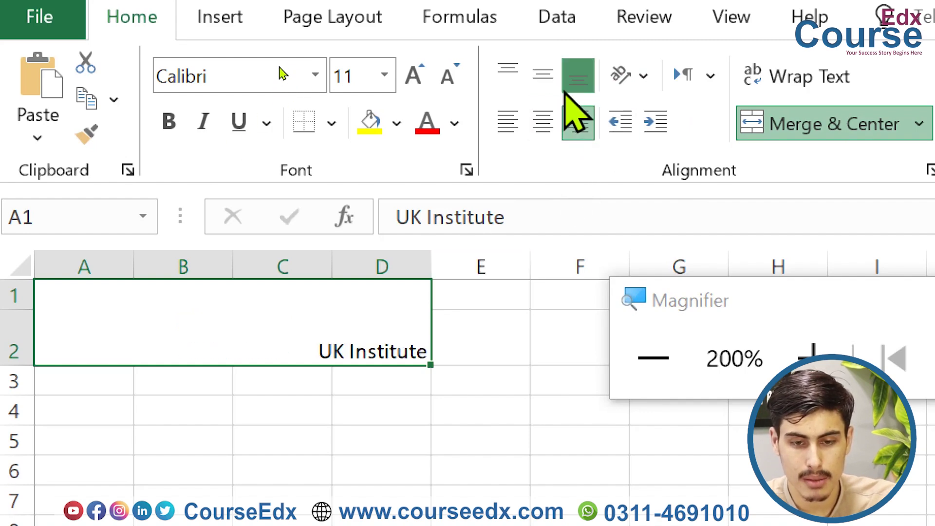
{"action": "left_click", "coordinate": [546, 78]}
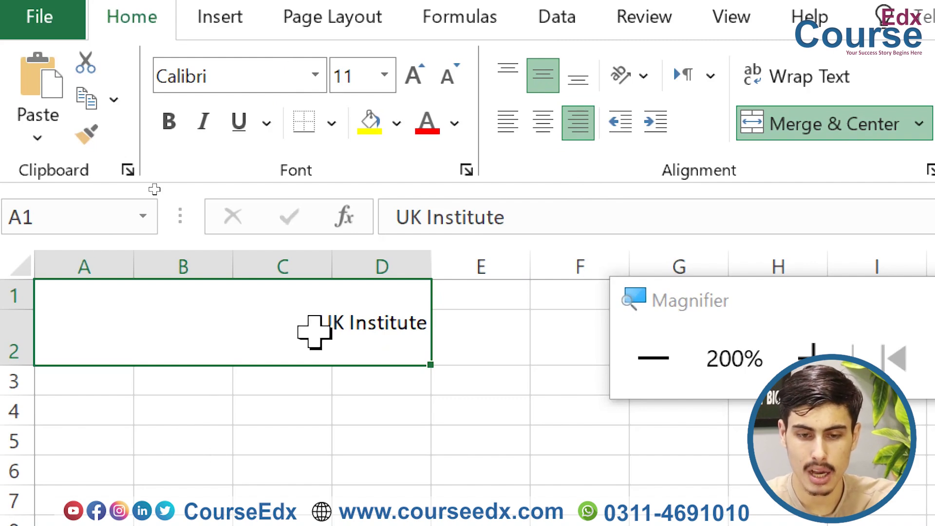
Cycle through more alignment combinations, finishing with UK Institute top- and right-aligned, then select D6.
{"action": "left_click", "coordinate": [516, 124]}
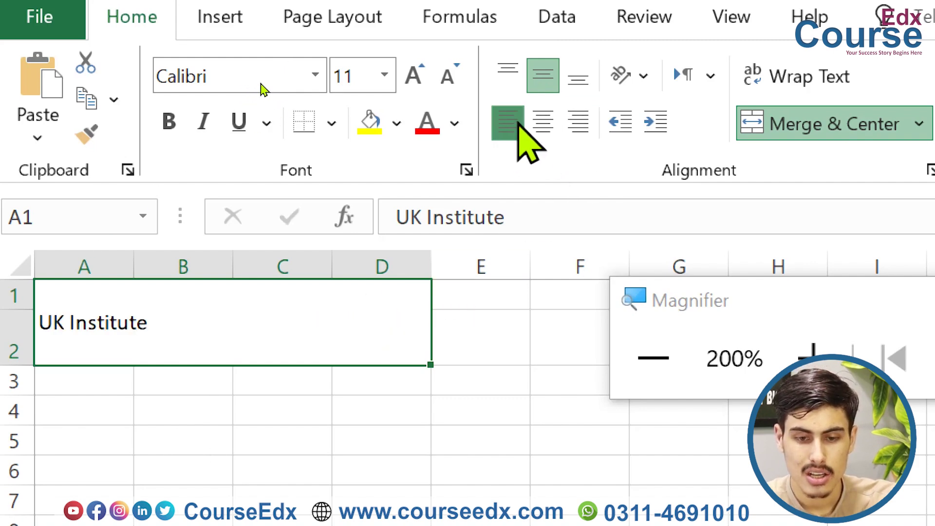
{"action": "left_click", "coordinate": [541, 124]}
{"action": "left_click", "coordinate": [578, 124]}
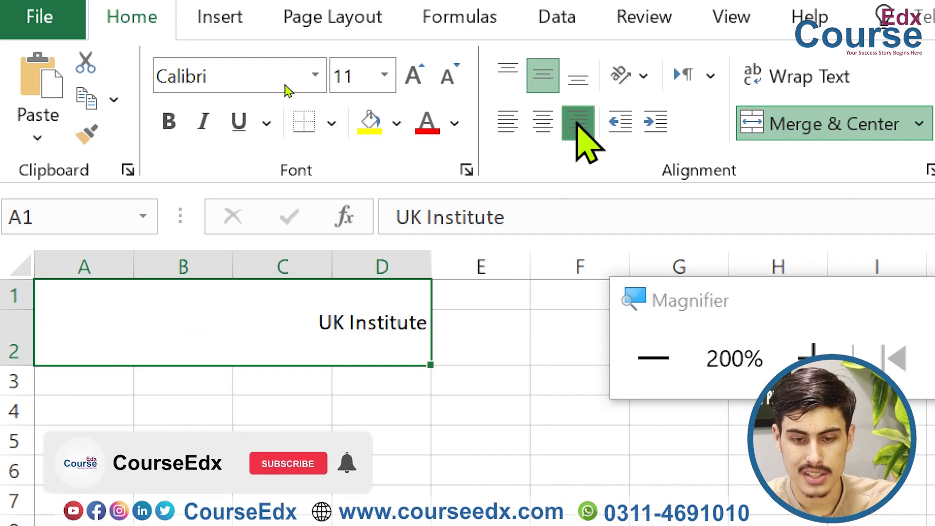
{"action": "left_click", "coordinate": [580, 77]}
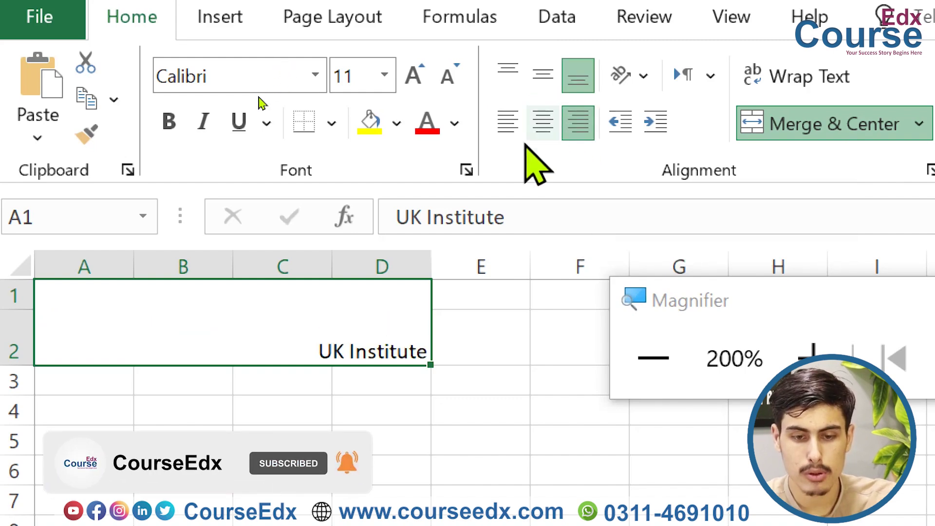
{"action": "left_click", "coordinate": [540, 124]}
{"action": "left_click", "coordinate": [506, 123]}
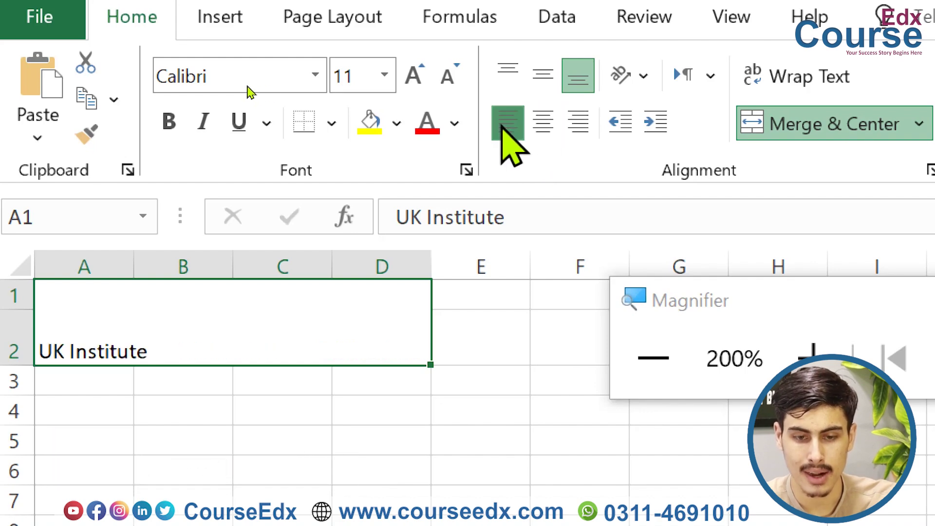
{"action": "left_click", "coordinate": [517, 74]}
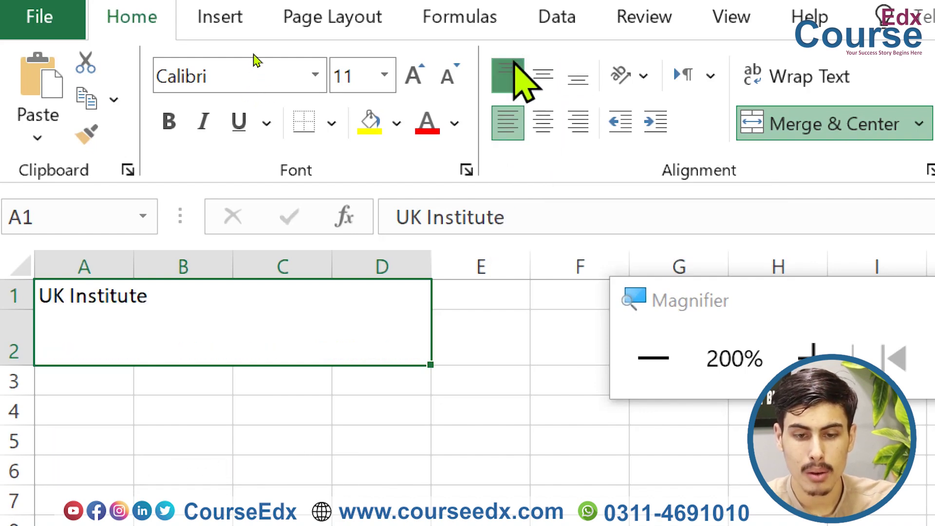
{"action": "left_click", "coordinate": [543, 75]}
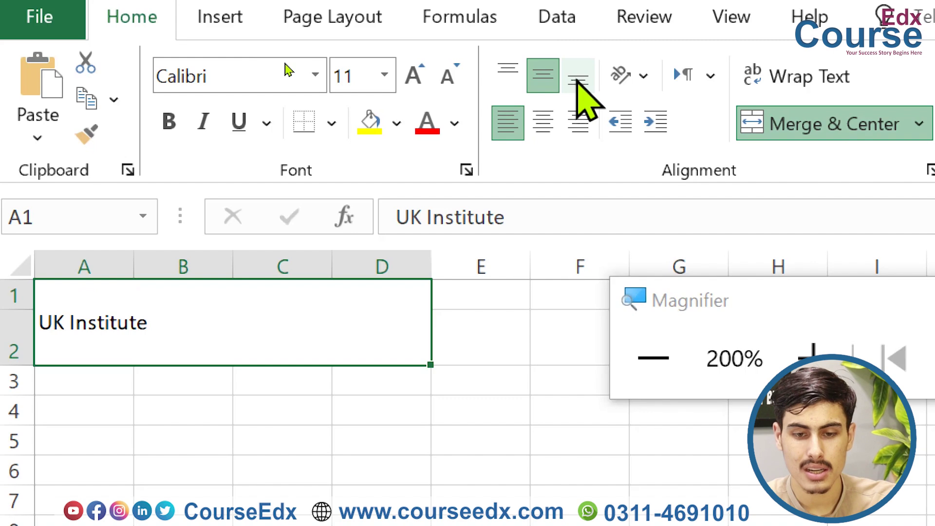
{"action": "left_click", "coordinate": [508, 74]}
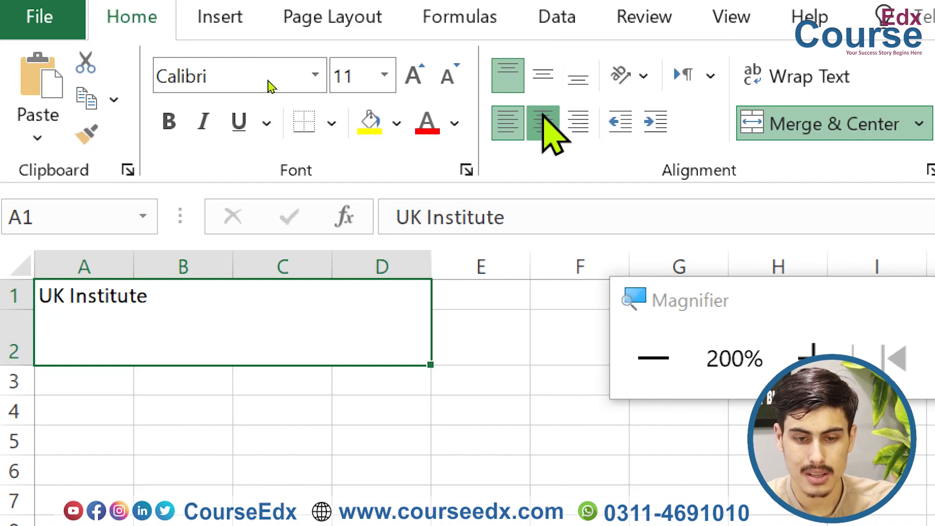
{"action": "left_click", "coordinate": [542, 122]}
{"action": "left_click", "coordinate": [580, 124]}
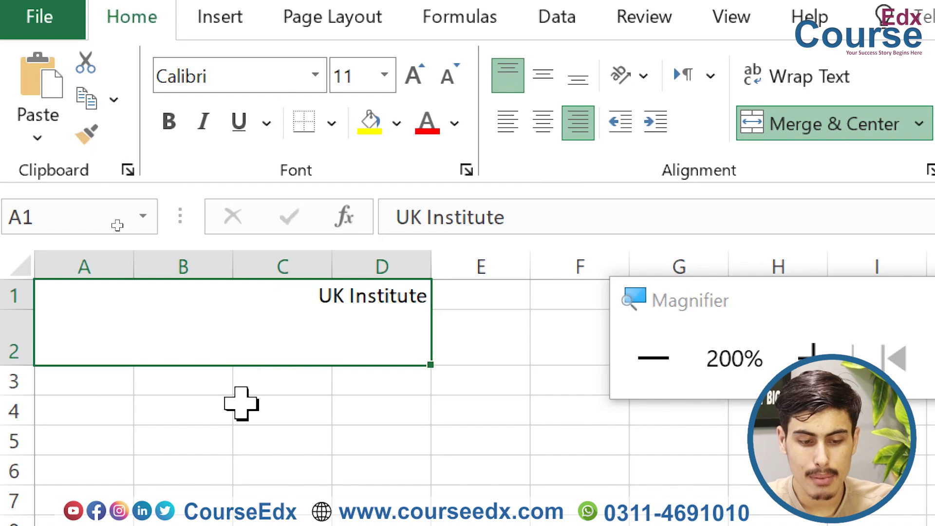
{"action": "left_click", "coordinate": [371, 469]}
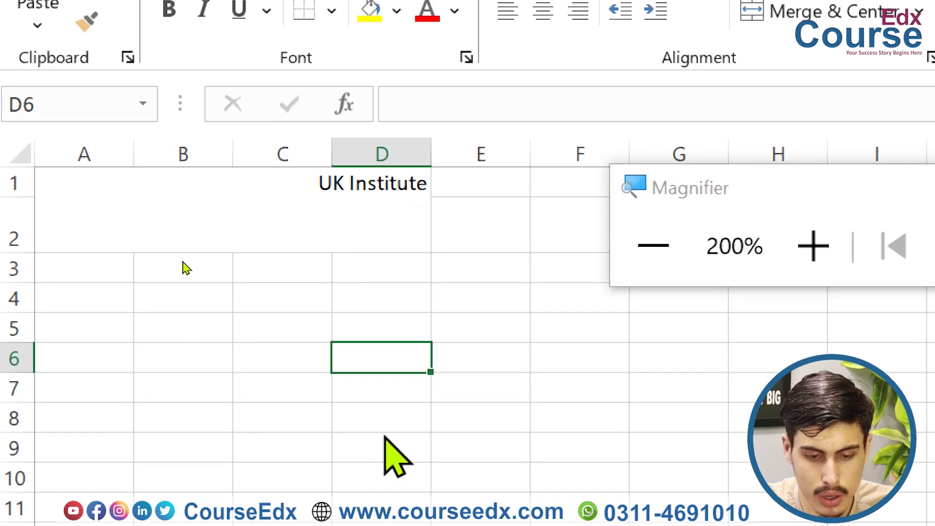
In a new blank sheet, enter headers Name, Address, Salary in A1:C1 and select them.
{"action": "key", "text": "ctrl+n"}
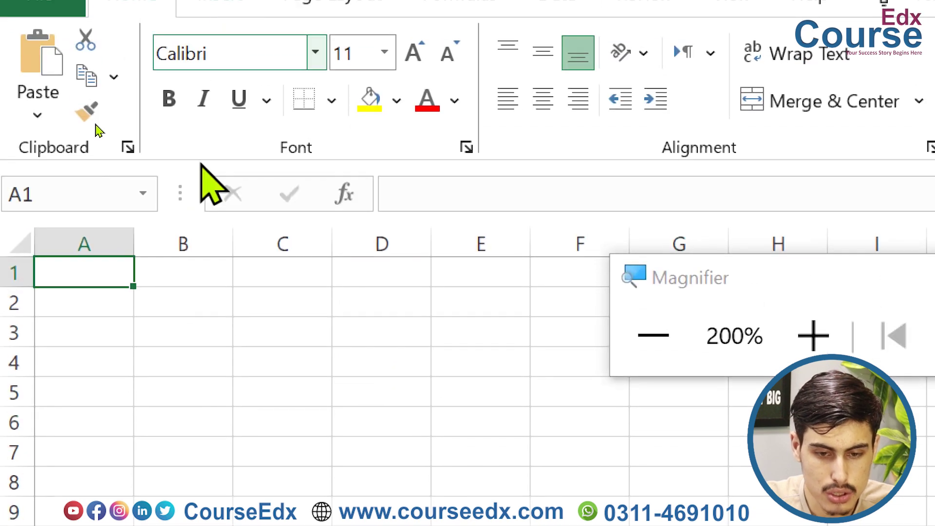
{"action": "type", "text": "NAM"}
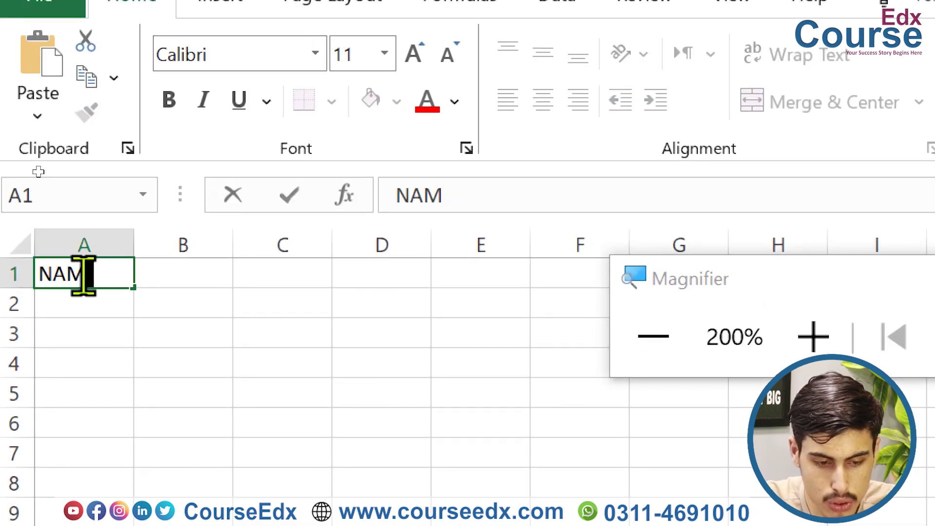
{"action": "key", "text": "Tab"}
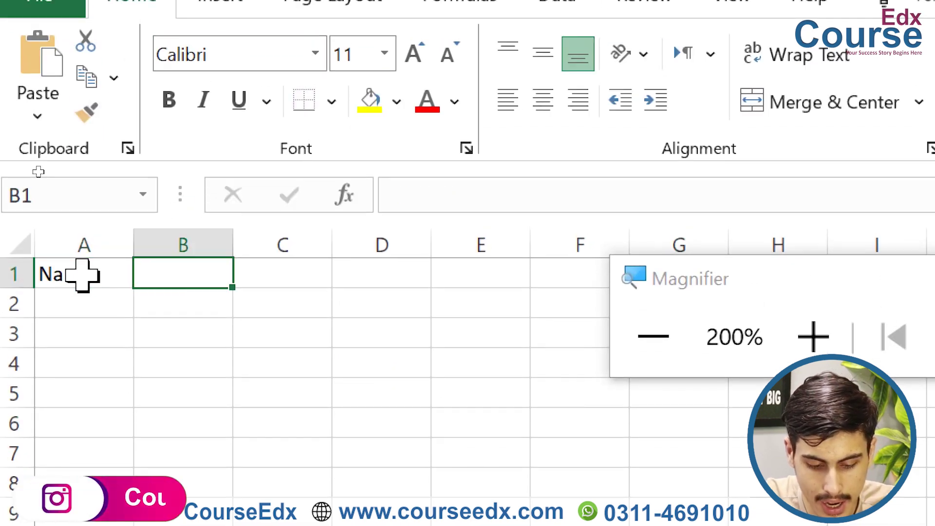
{"action": "type", "text": "Address"}
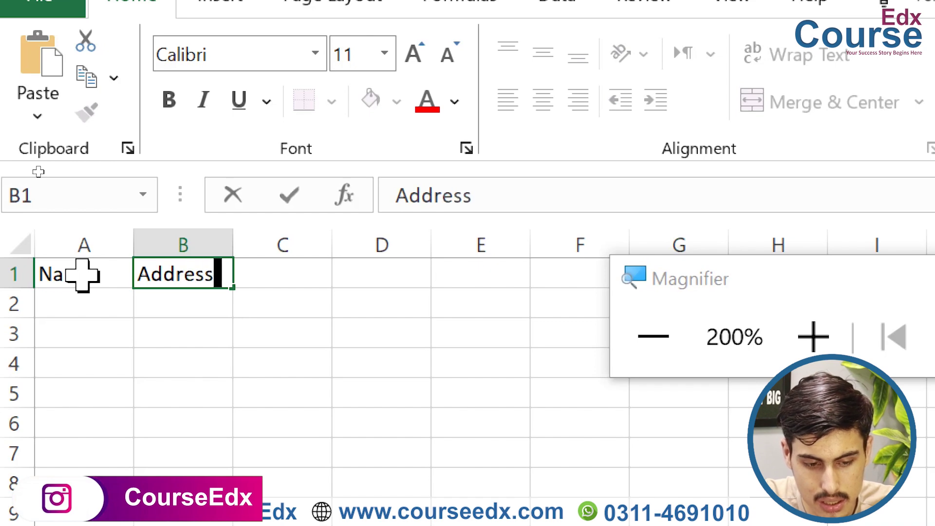
{"action": "key", "text": "Tab"}
{"action": "type", "text": "Salary"}
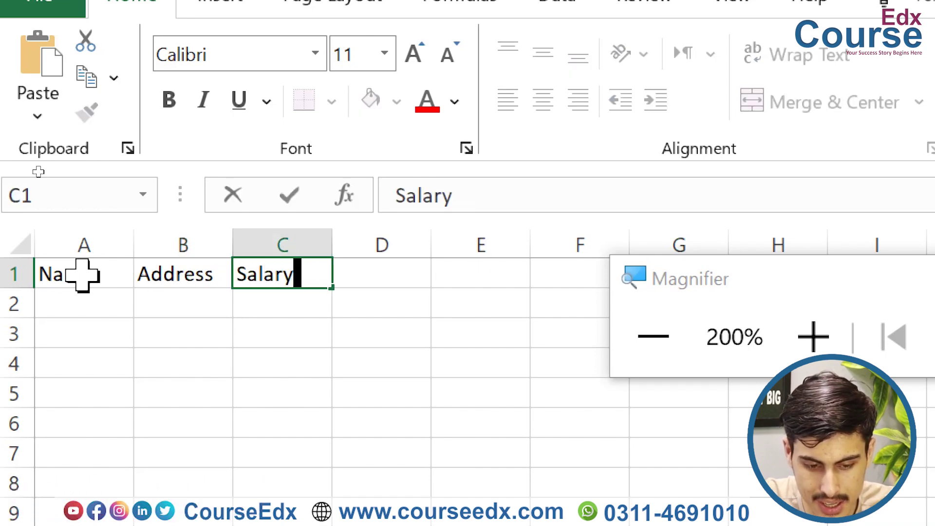
{"action": "left_click", "coordinate": [223, 403]}
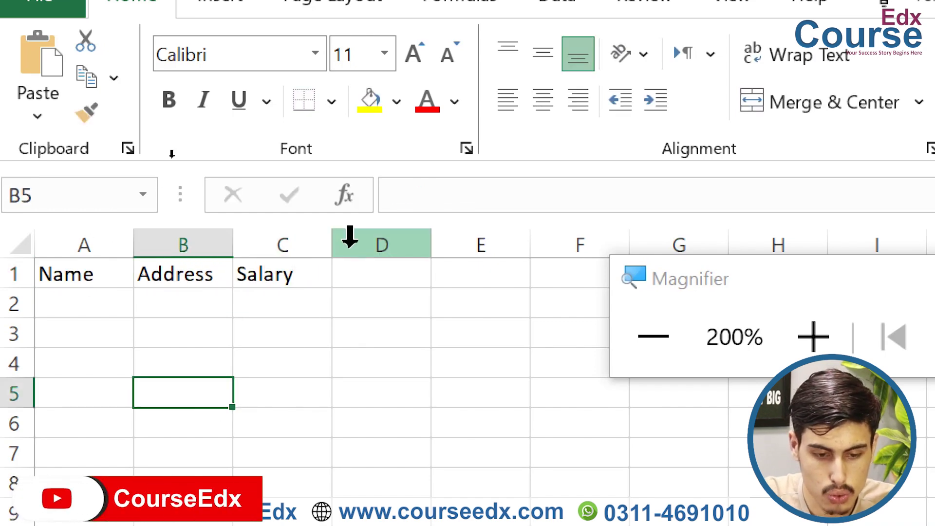
{"action": "left_click_drag", "start_coordinate": [310, 278], "coordinate": [83, 271]}
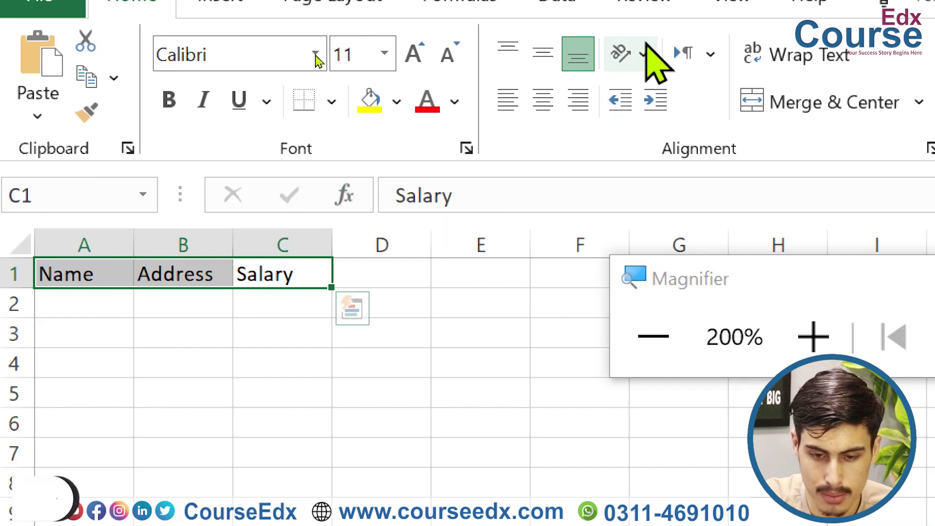
Try counterclockwise, clockwise and vertical text orientations on the headers.
{"action": "left_click", "coordinate": [632, 53]}
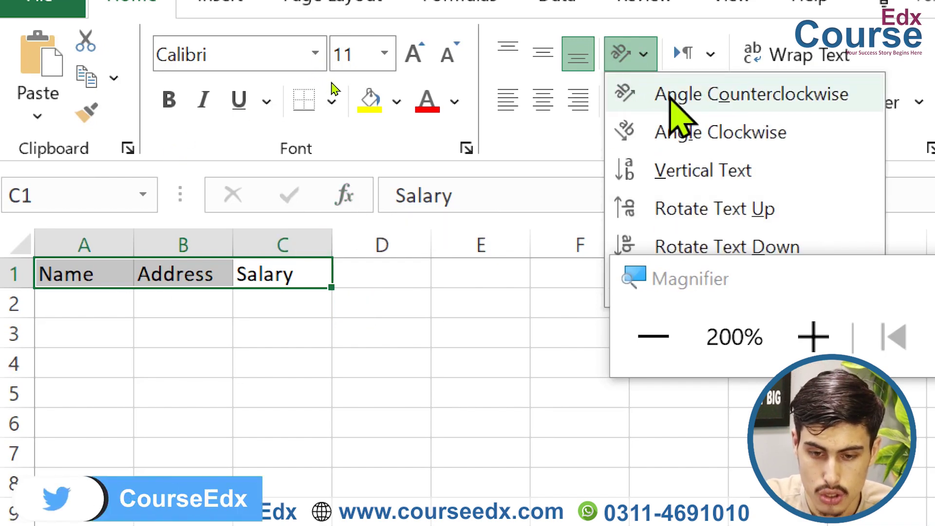
{"action": "left_click", "coordinate": [670, 100]}
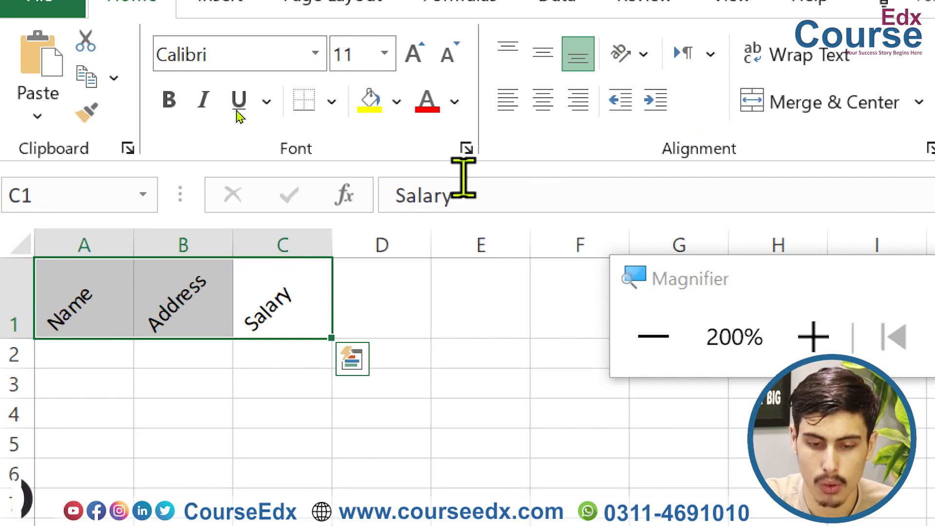
{"action": "left_click", "coordinate": [644, 52]}
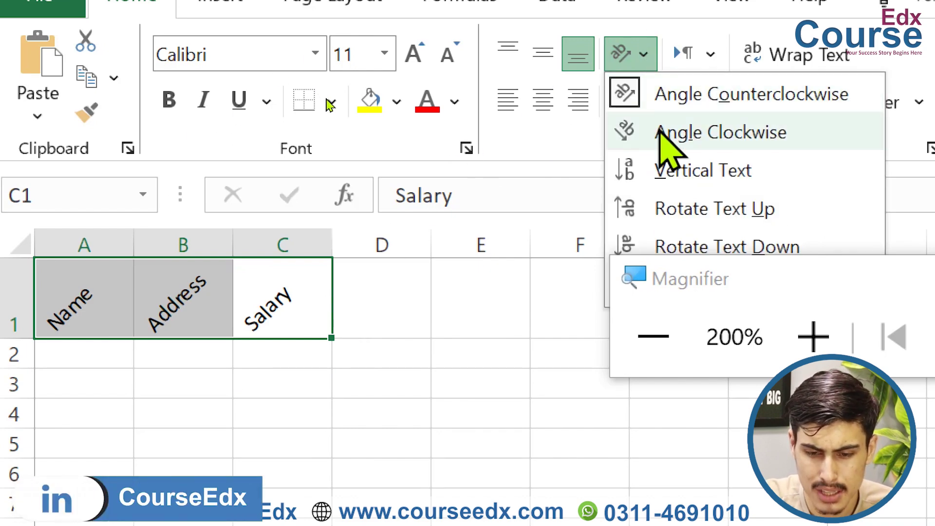
{"action": "left_click", "coordinate": [662, 132]}
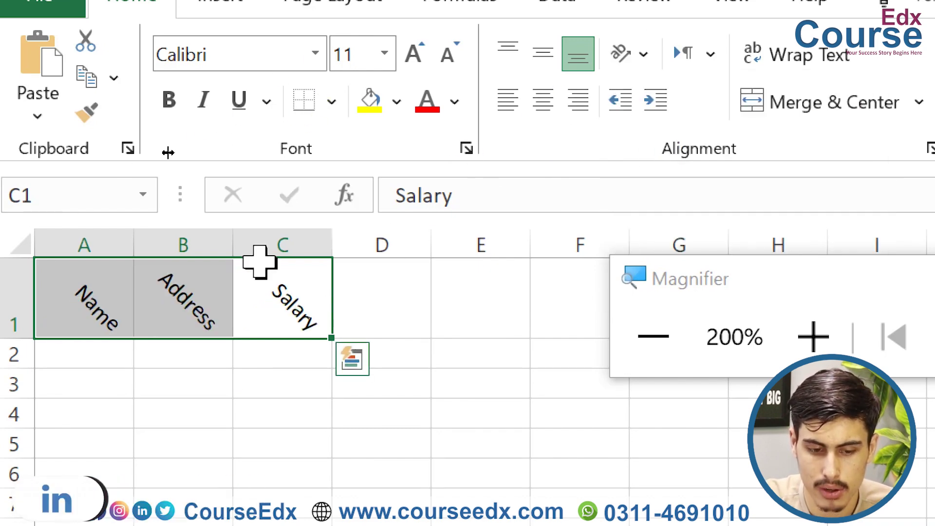
{"action": "left_click", "coordinate": [629, 54]}
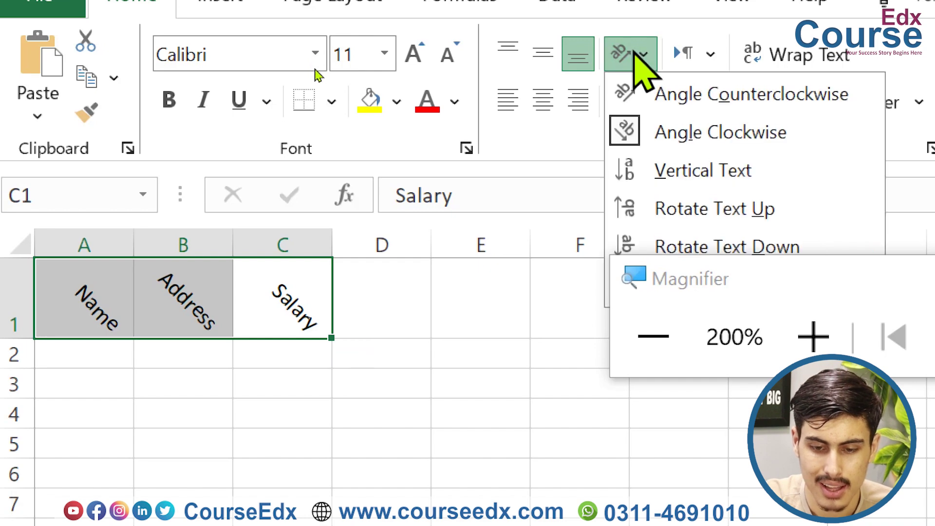
{"action": "left_click", "coordinate": [655, 170]}
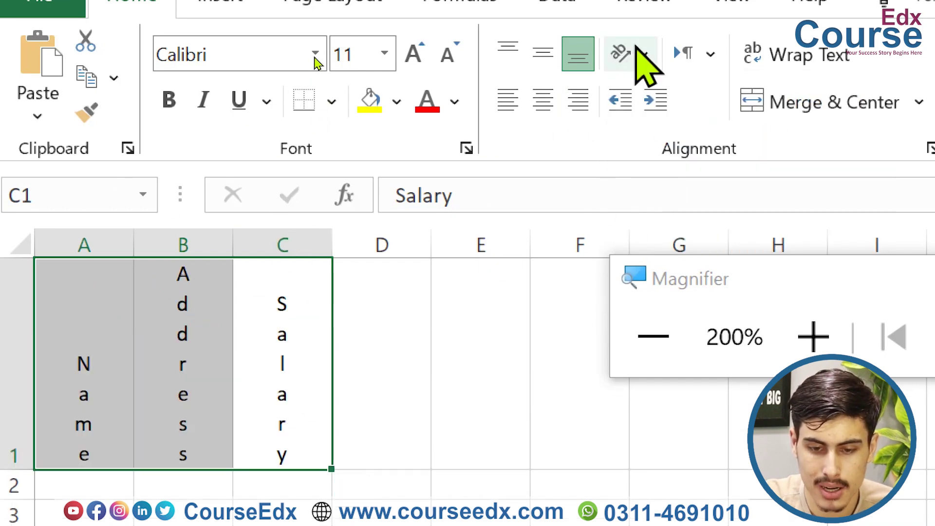
{"action": "left_click", "coordinate": [636, 49]}
{"action": "left_click", "coordinate": [789, 303]}
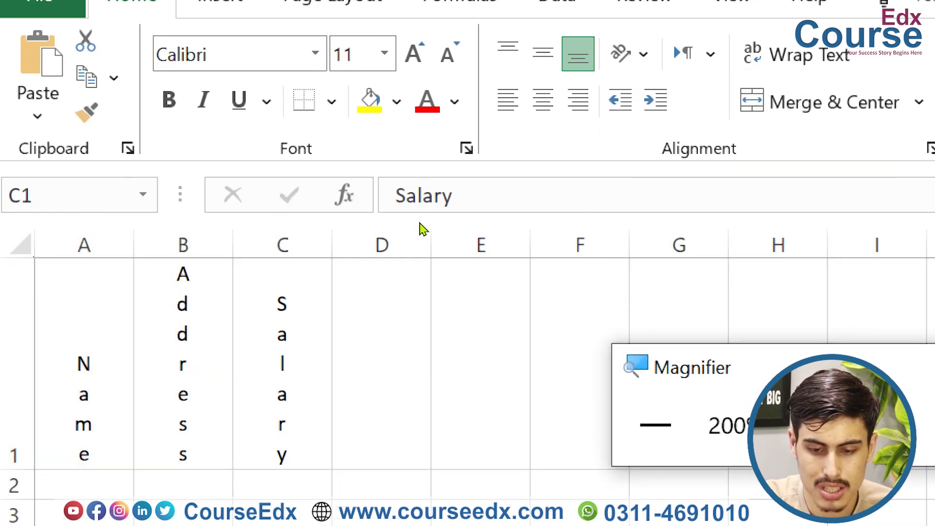
Reselect A1:C1 and apply Rotate Text Up, then Rotate Text Down.
{"action": "left_click_drag", "start_coordinate": [292, 351], "coordinate": [95, 373]}
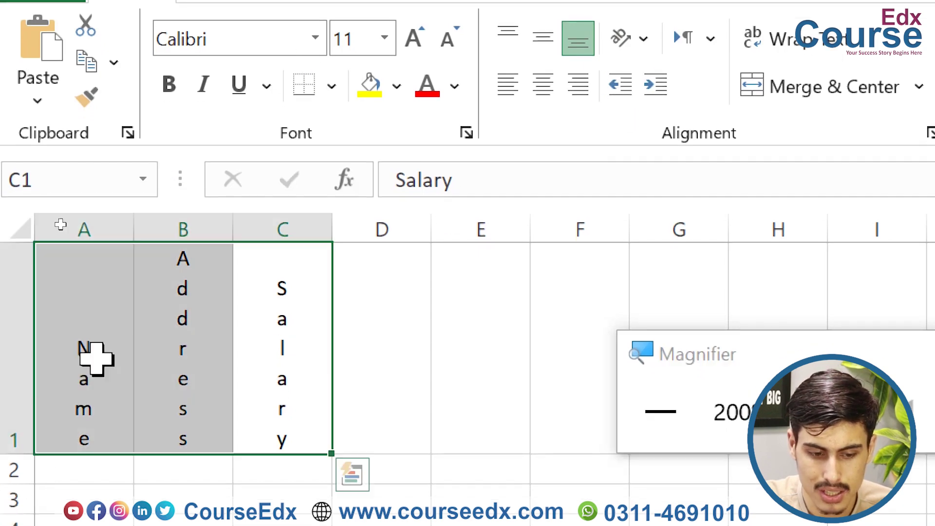
{"action": "left_click", "coordinate": [629, 39]}
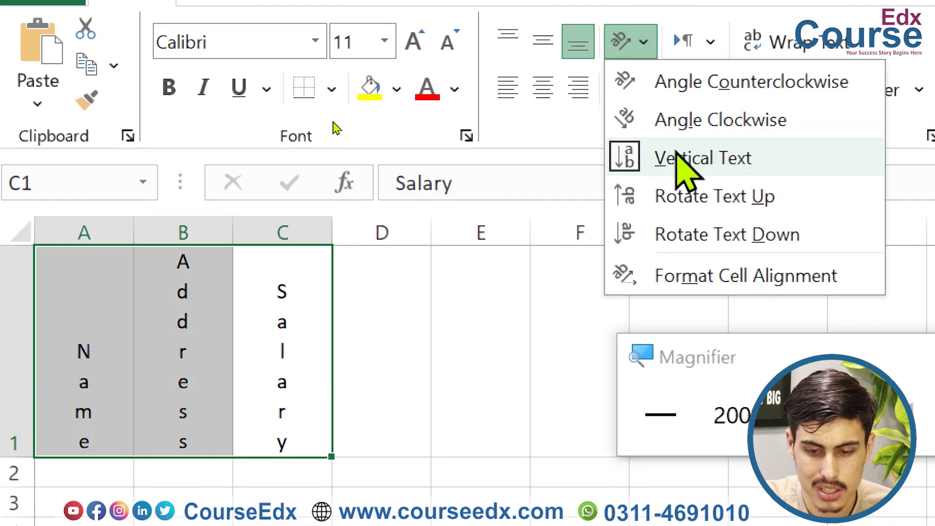
{"action": "left_click", "coordinate": [672, 196]}
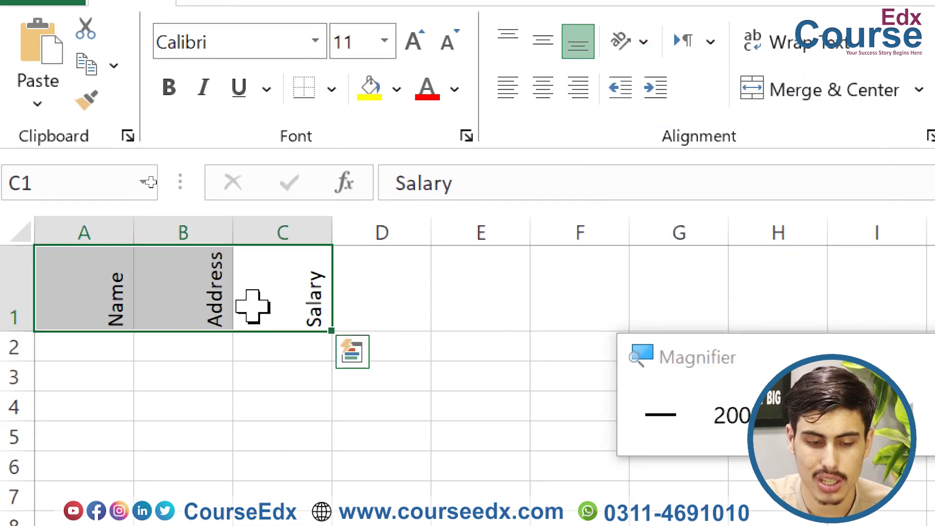
{"action": "left_click", "coordinate": [633, 44]}
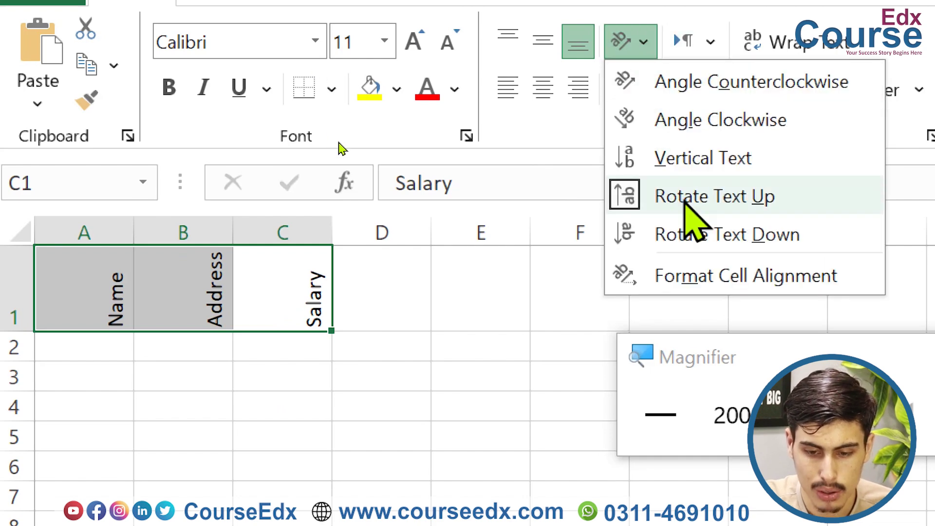
{"action": "left_click", "coordinate": [680, 235]}
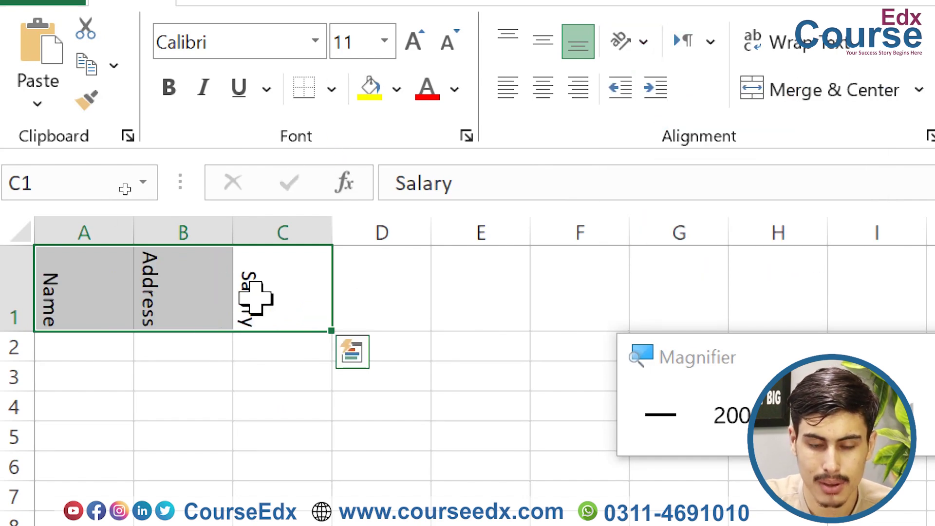
{"action": "left_click", "coordinate": [629, 46]}
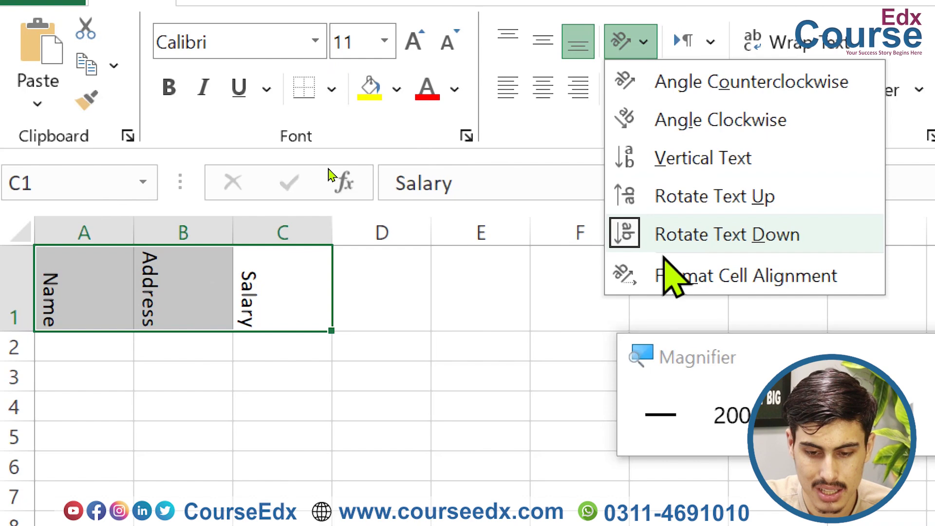
Set header orientation to 0 degrees in Format Cell Alignment, then reselect A1:C1.
{"action": "left_click", "coordinate": [655, 281]}
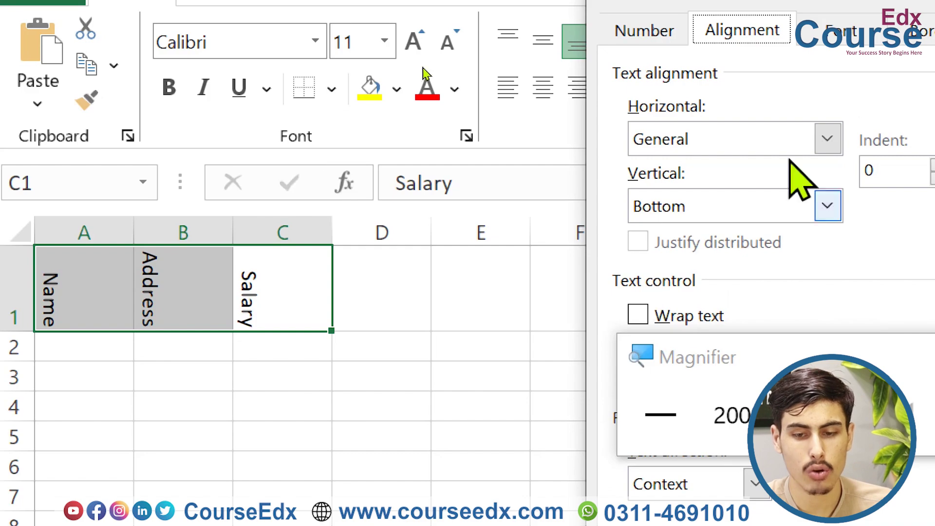
{"action": "left_click_drag", "start_coordinate": [862, 6], "coordinate": [525, 41]}
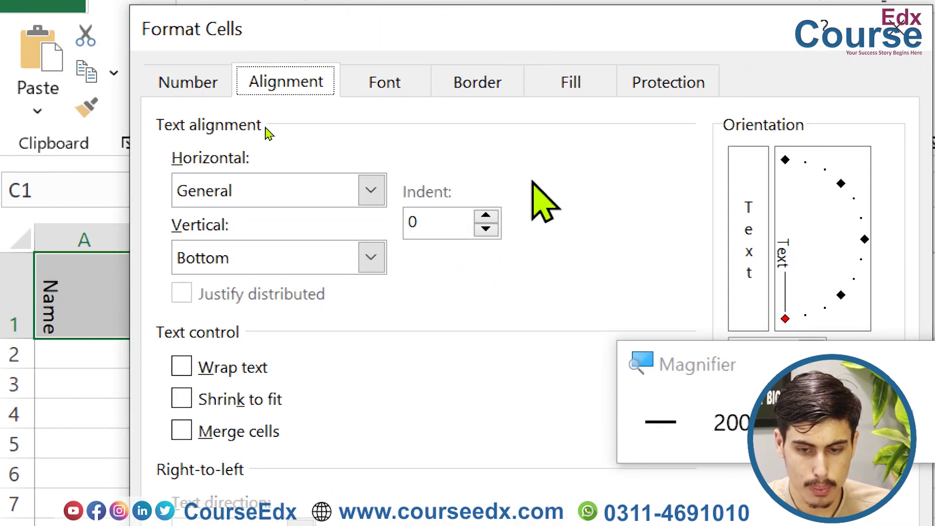
{"action": "left_click", "coordinate": [661, 422]}
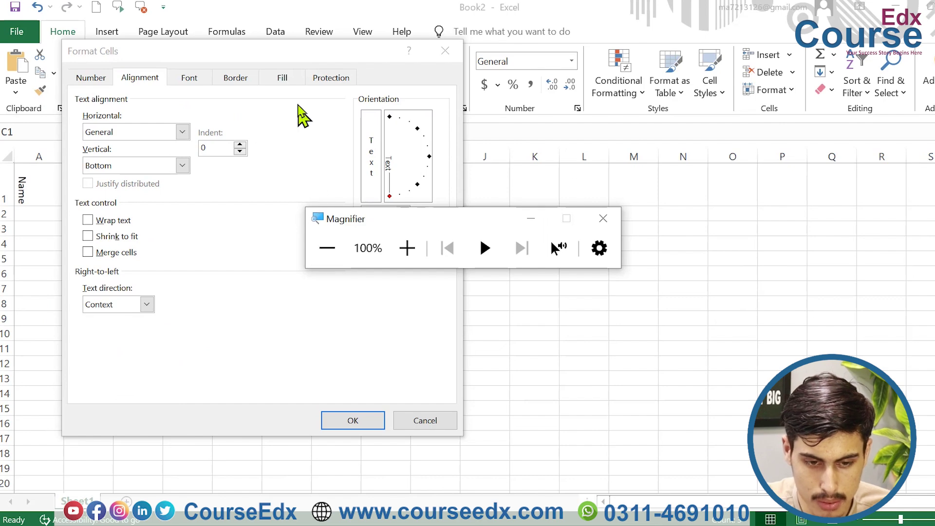
{"action": "left_click_drag", "start_coordinate": [293, 56], "coordinate": [442, 77]}
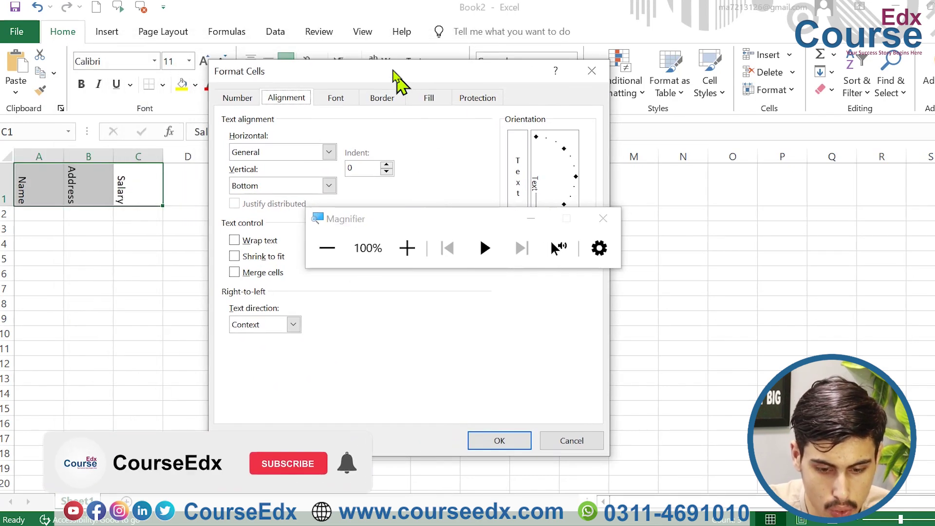
{"action": "left_click_drag", "start_coordinate": [392, 77], "coordinate": [447, 78]}
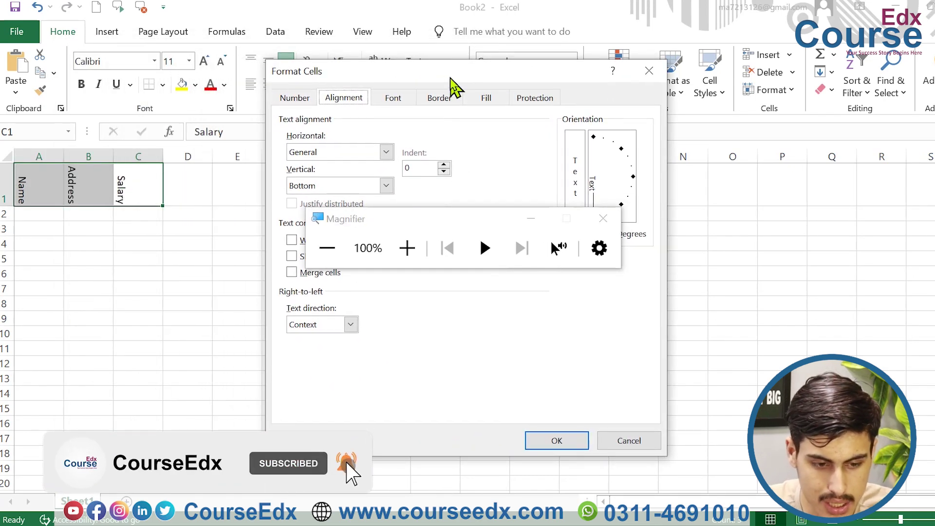
{"action": "left_click_drag", "start_coordinate": [476, 219], "coordinate": [251, 346]}
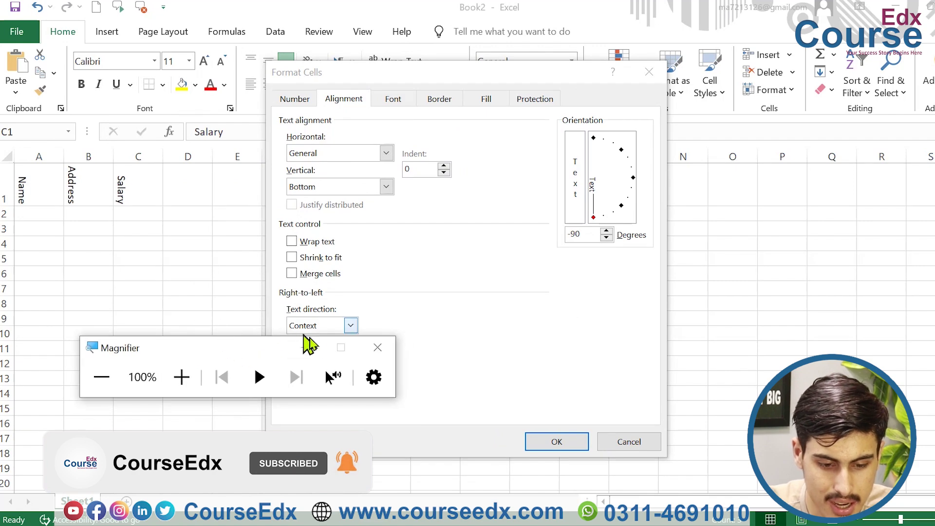
{"action": "left_click", "coordinate": [134, 184]}
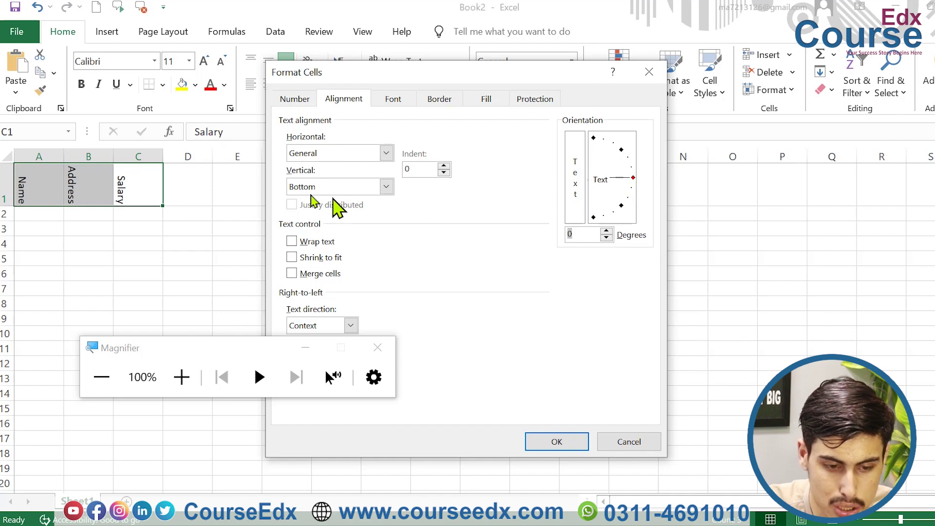
{"action": "left_click", "coordinate": [560, 442]}
{"action": "left_click_drag", "start_coordinate": [58, 170], "coordinate": [136, 170]}
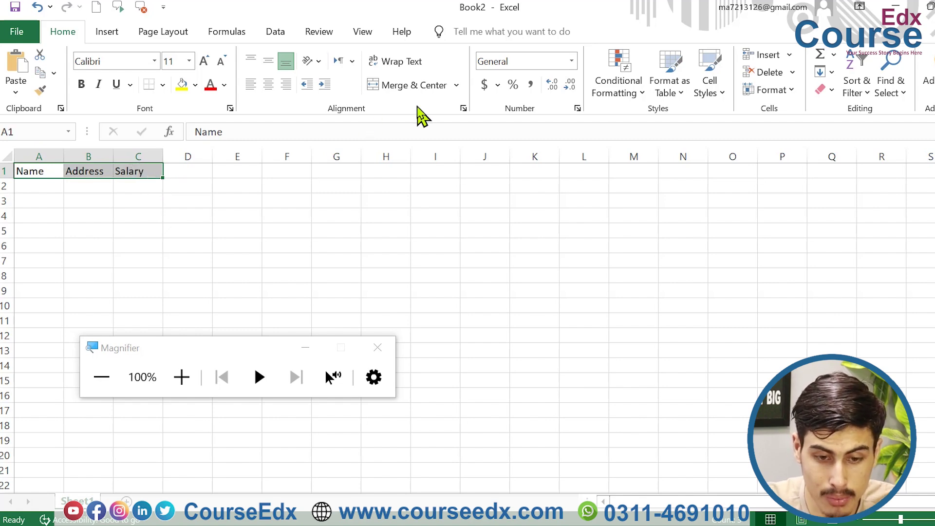
Set the Name, Address and Salary headers to 45 degrees via Format Cell Alignment.
{"action": "left_click", "coordinate": [341, 61]}
{"action": "key", "text": "Escape"}
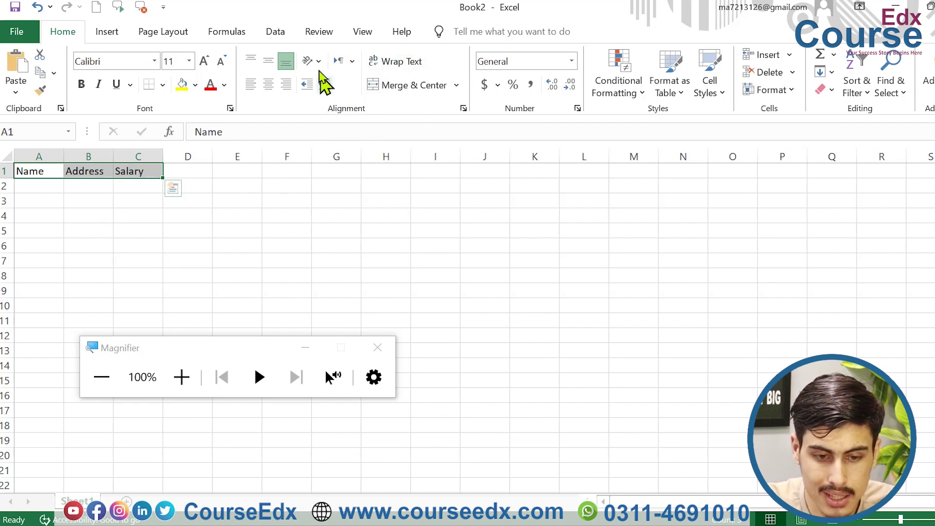
{"action": "left_click", "coordinate": [319, 62]}
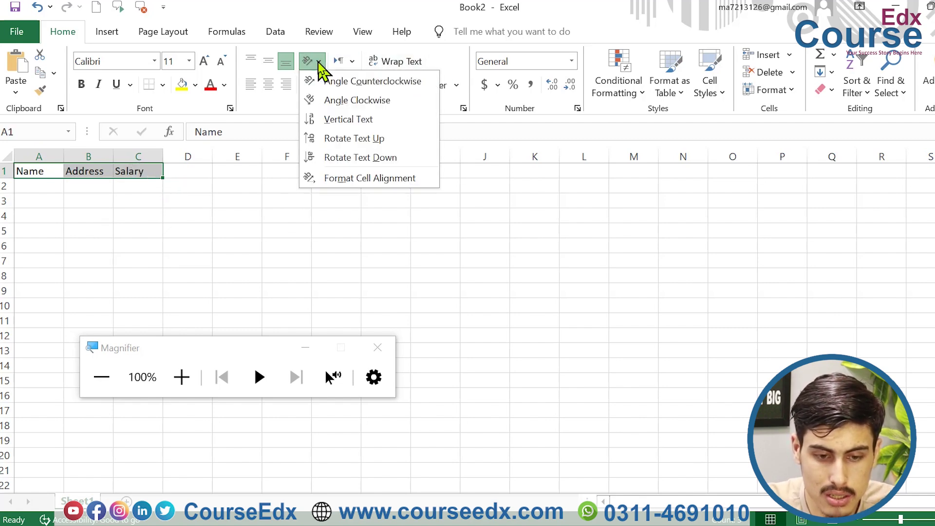
{"action": "left_click", "coordinate": [331, 178]}
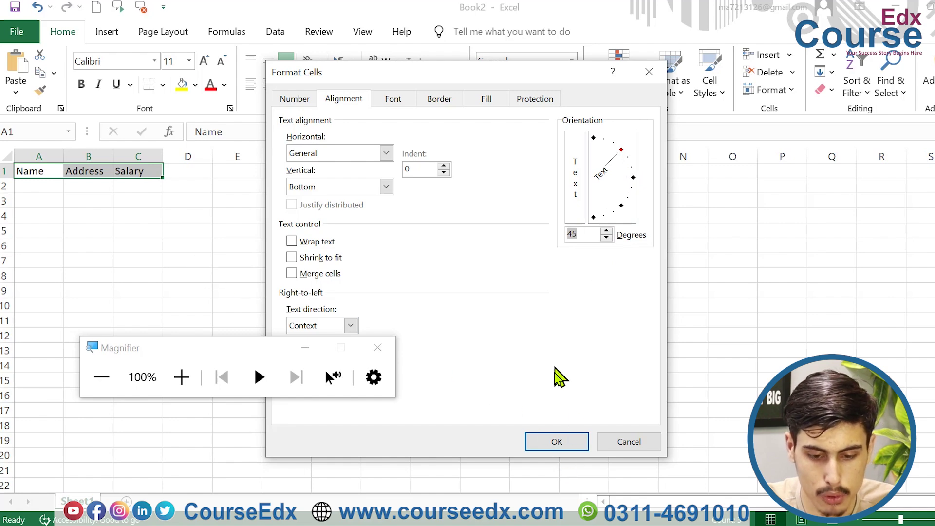
{"action": "left_click", "coordinate": [568, 445]}
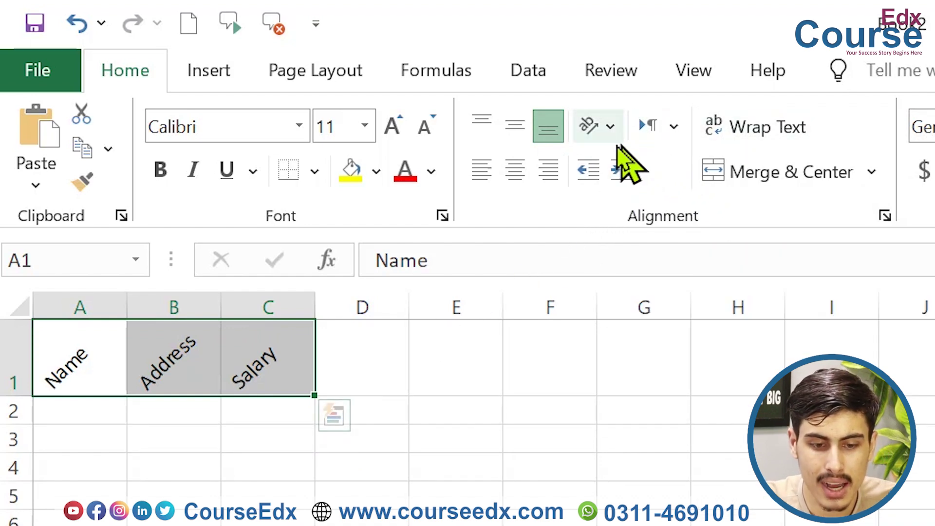
{"action": "left_click", "coordinate": [674, 127]}
{"action": "left_click", "coordinate": [558, 336]}
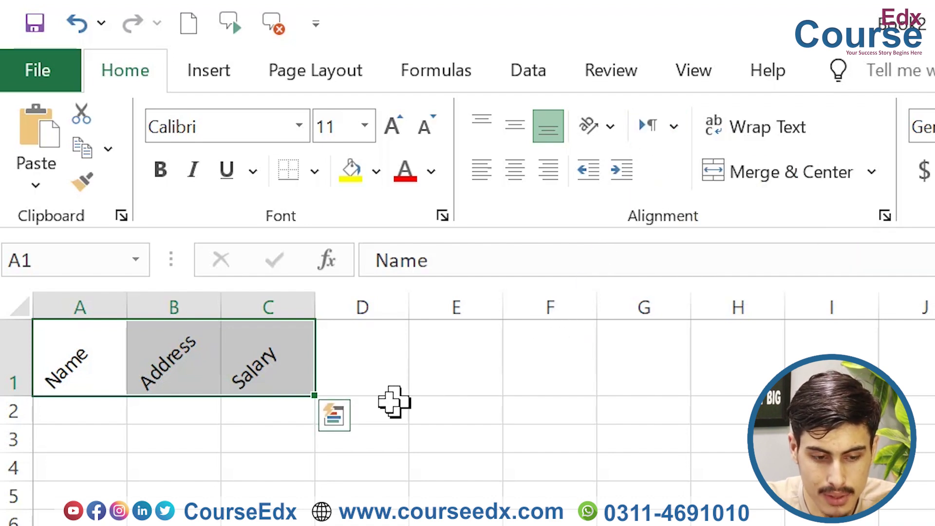
{"action": "left_click", "coordinate": [103, 415]}
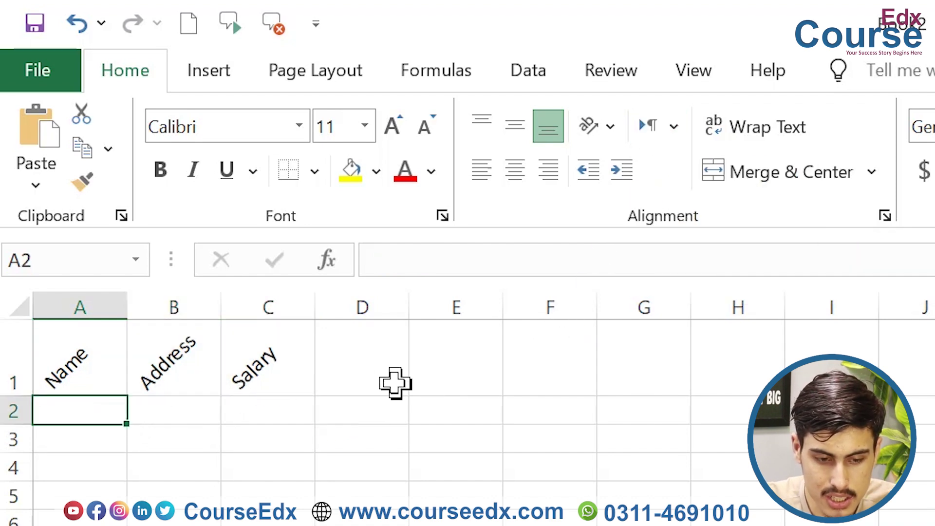
Enter 'Paksitan is Our Country.' in cell A1.
{"action": "left_click", "coordinate": [354, 357]}
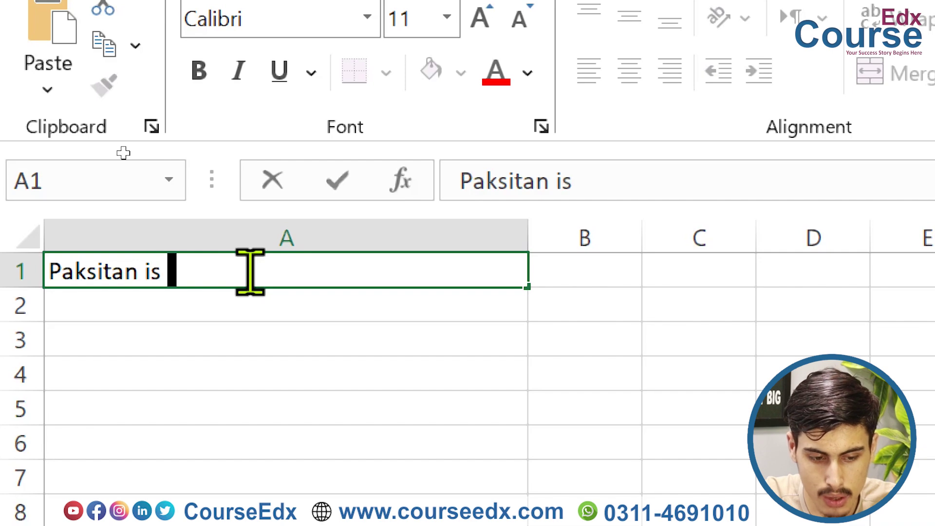
{"action": "type", "text": "ur Country."}
{"action": "key", "text": "Tab"}
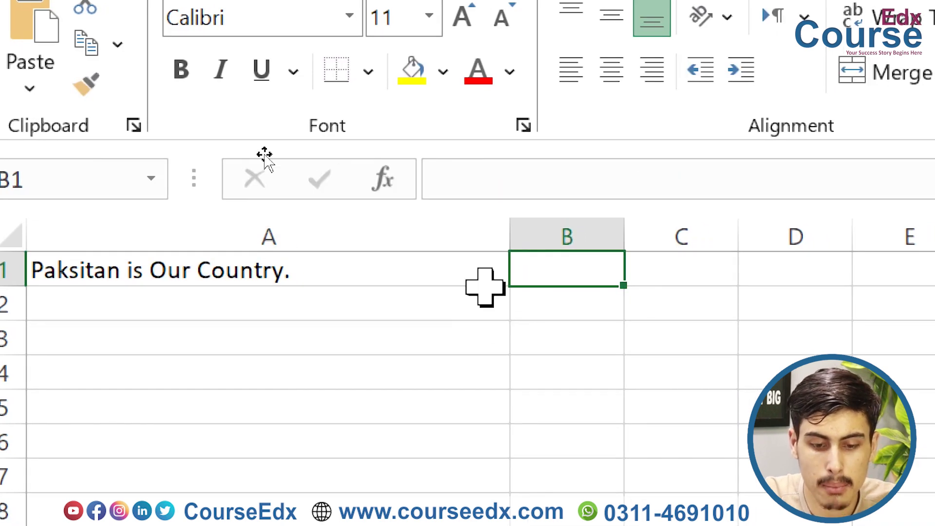
Widen column B to about 25.64 and switch the keyboard input language.
{"action": "left_click_drag", "start_coordinate": [626, 246], "coordinate": [856, 259]}
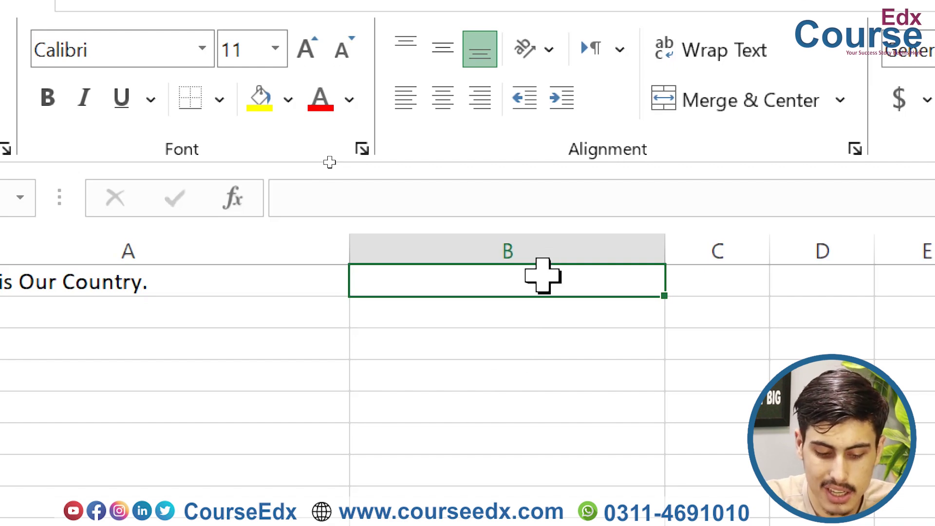
{"action": "key", "text": "super+minus"}
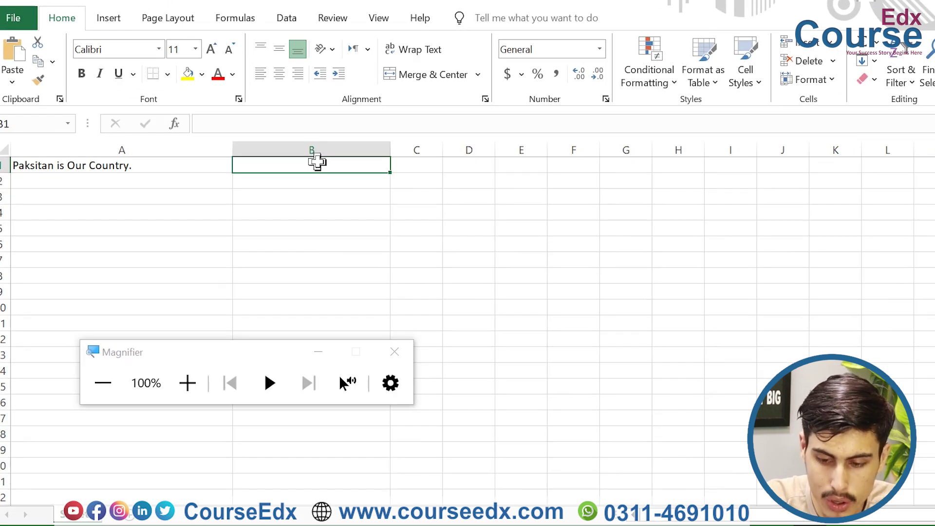
{"action": "key", "text": "super+space"}
{"action": "key", "text": "super+space"}
{"action": "key", "text": "super+space"}
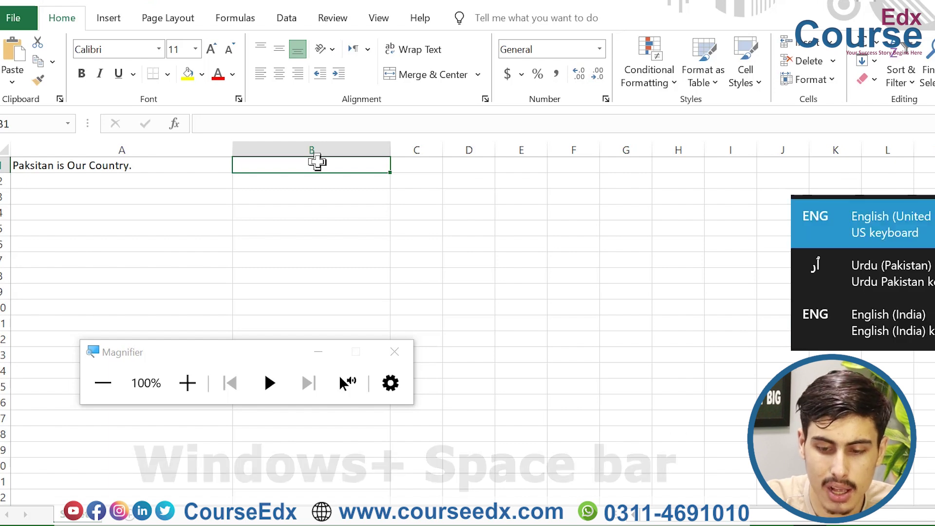
Type the Urdu sentence 'پاکستان ہمارا ملک ہے' into B1 and commit it.
{"action": "key", "text": "super+plus"}
{"action": "key", "text": "super+plus"}
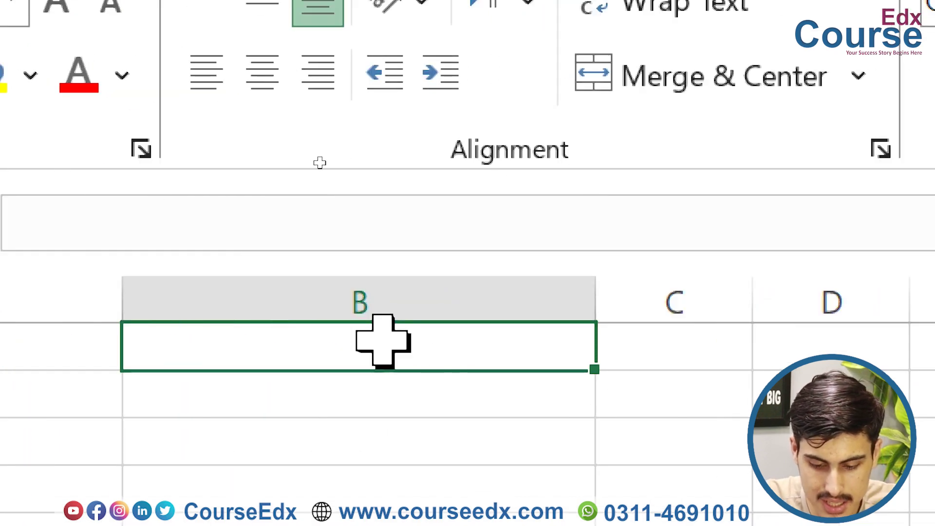
{"action": "type", "text": "با"}
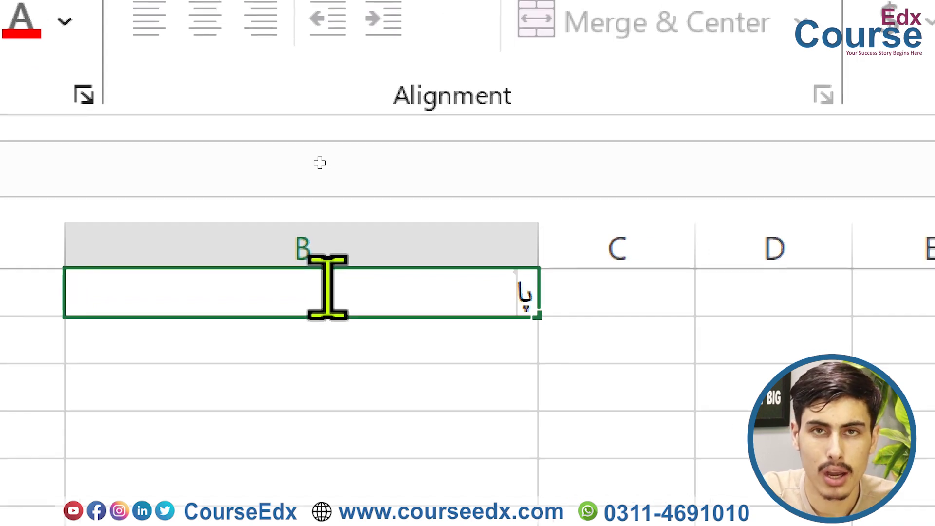
{"action": "type", "text": "کستان"}
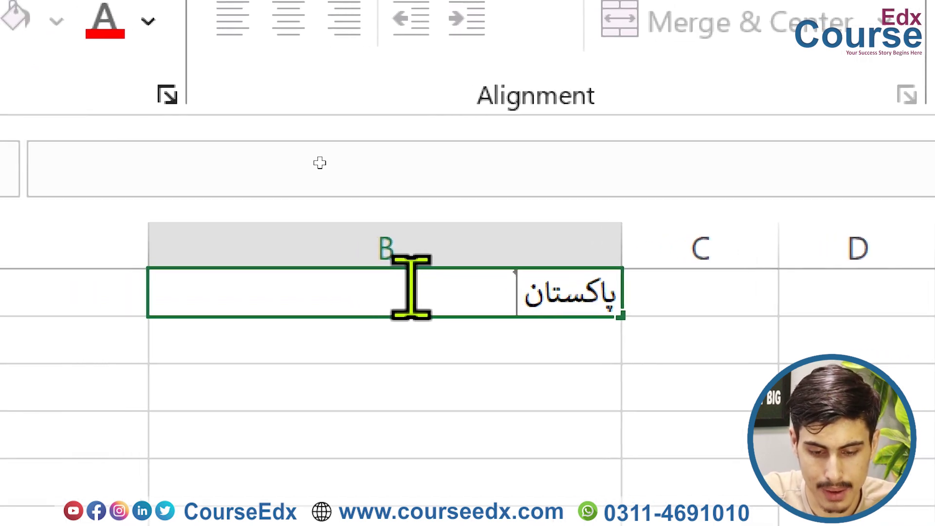
{"action": "type", "text": " ہمارا مل"}
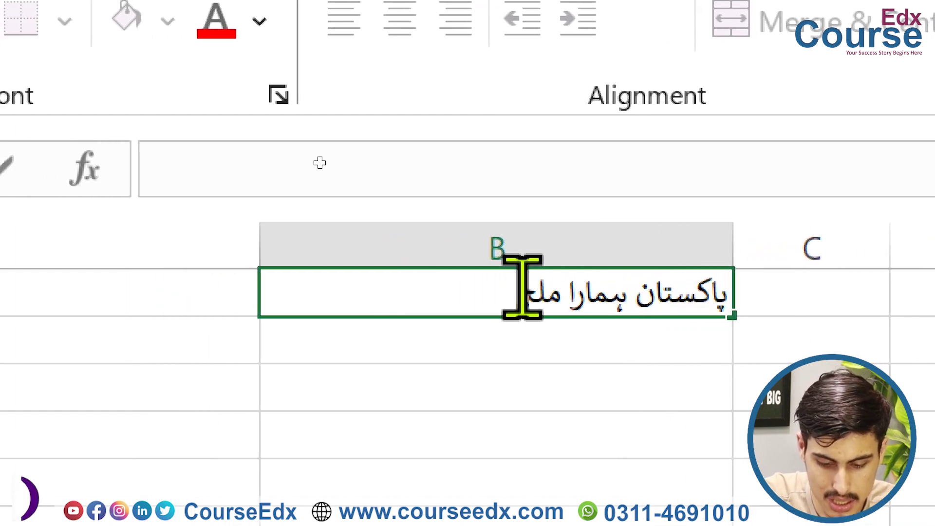
{"action": "type", "text": "ک ہے"}
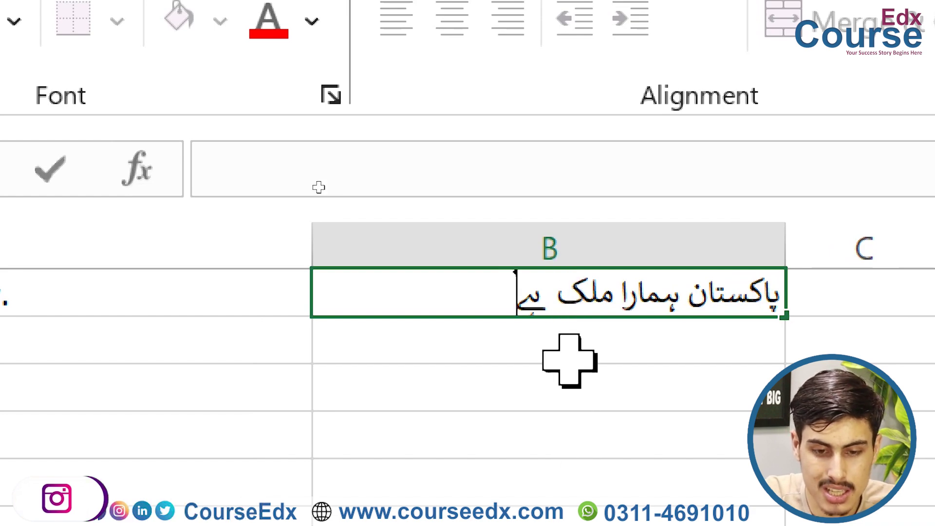
{"action": "left_click", "coordinate": [224, 348]}
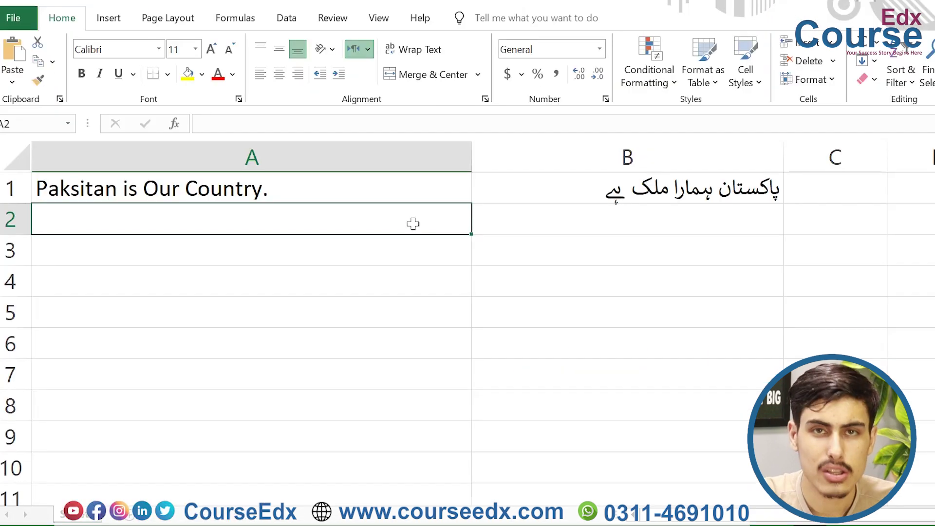
{"action": "left_click", "coordinate": [487, 219]}
{"action": "left_click", "coordinate": [418, 214]}
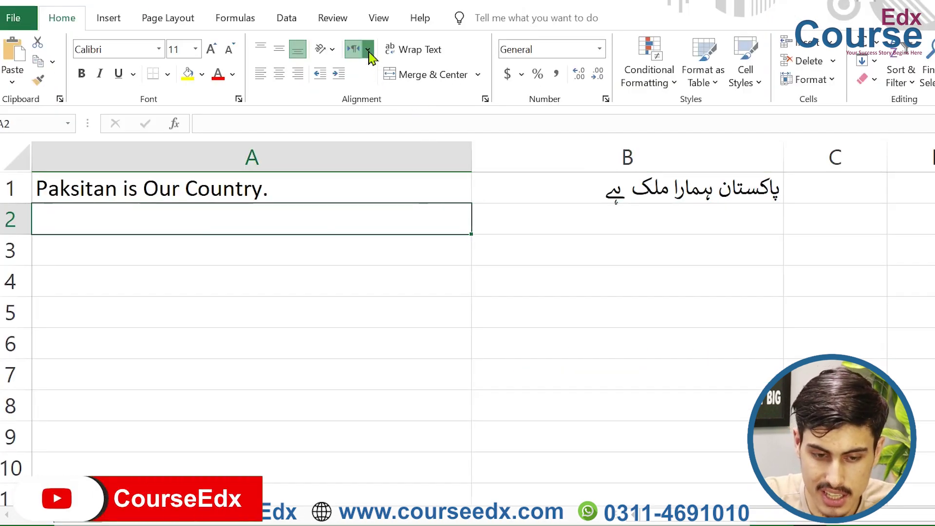
Switch the keyboard to English and enter 'He is my friend' in A2.
{"action": "left_click", "coordinate": [368, 48]}
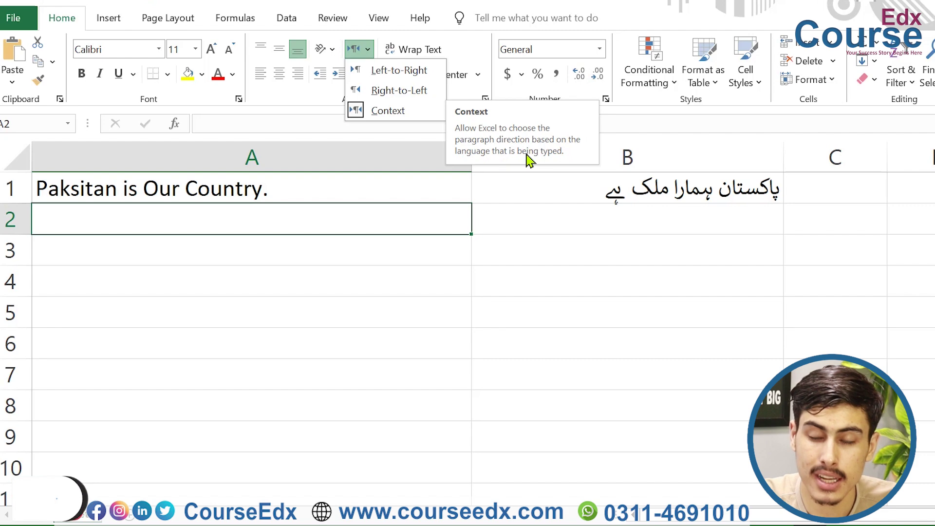
{"action": "left_click", "coordinate": [405, 224]}
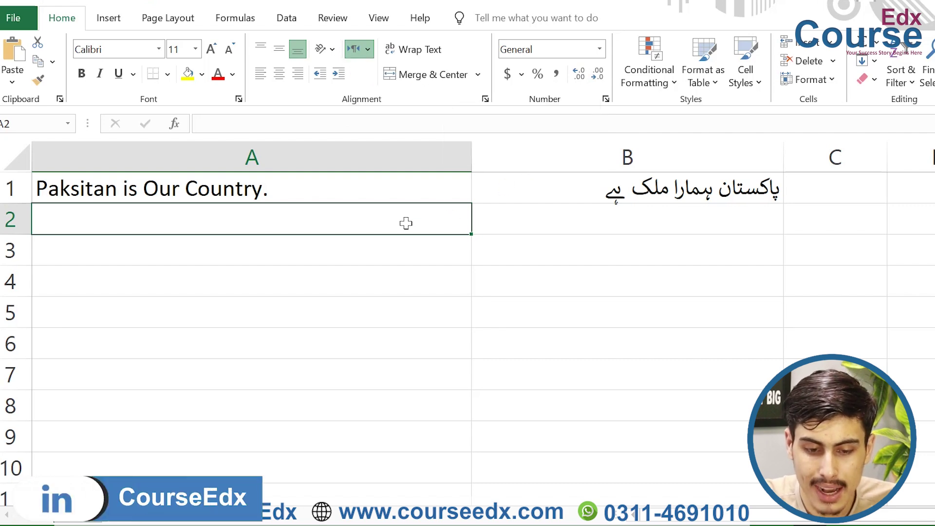
{"action": "left_click", "coordinate": [402, 153]}
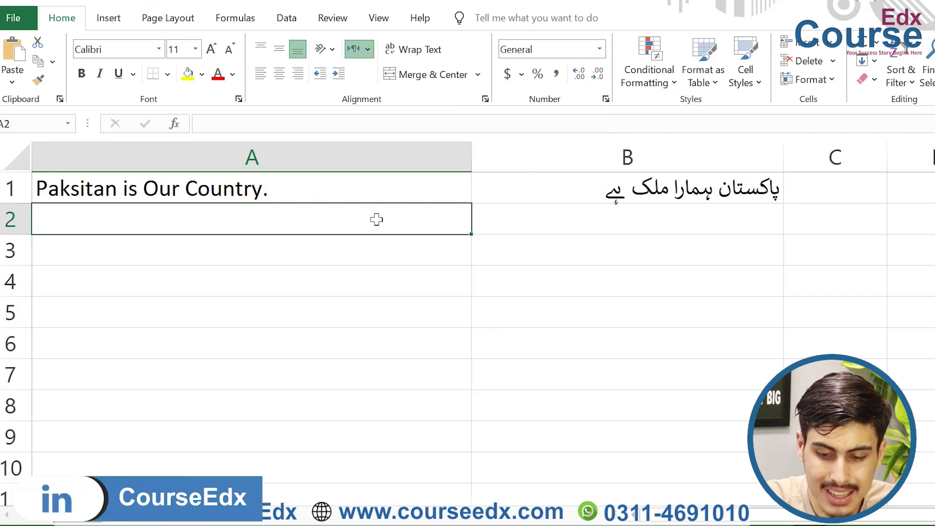
{"action": "key", "text": "super+space"}
{"action": "key", "text": "super+space"}
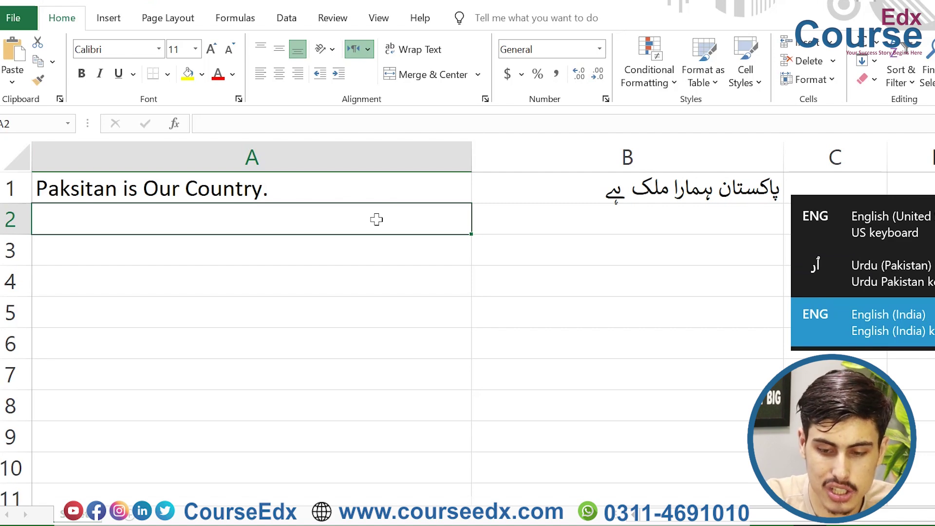
{"action": "type", "text": "he"}
{"action": "key", "text": "BackSpace"}
{"action": "key", "text": "BackSpace"}
{"action": "type", "text": "He sis"}
{"action": "key", "text": "BackSpace"}
{"action": "key", "text": "BackSpace"}
{"action": "type", "text": "is "}
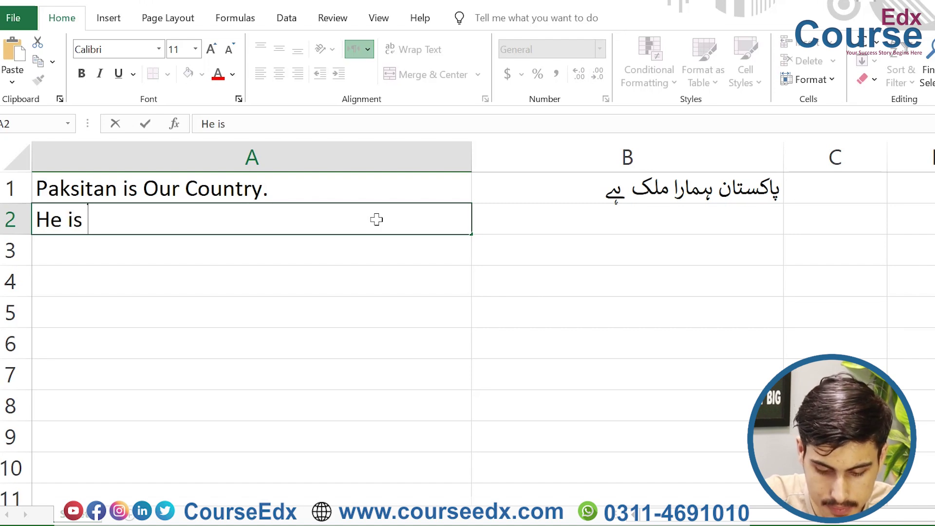
{"action": "type", "text": "my friend"}
{"action": "key", "text": "Tab"}
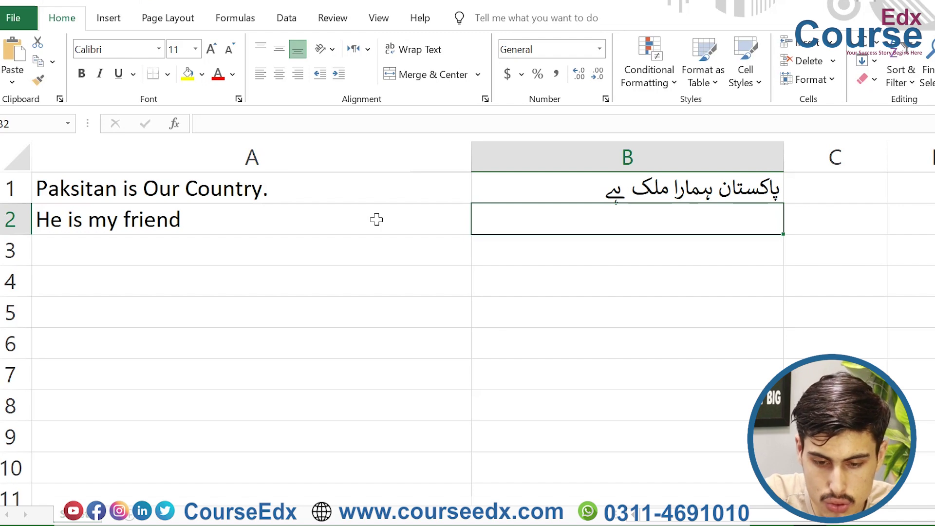
Switch to Urdu and type 'وہ میرا دوست ہے' into B2.
{"action": "type", "text": "o"}
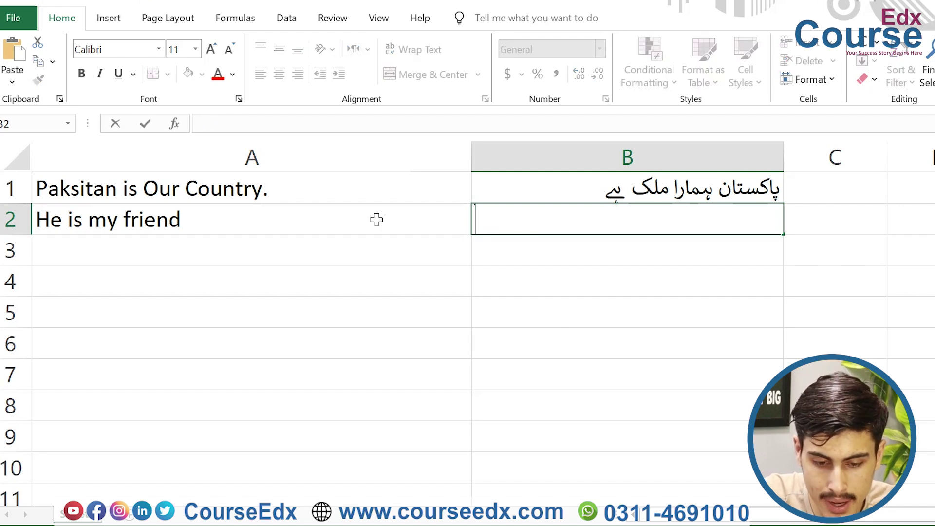
{"action": "key", "text": "BackSpace"}
{"action": "key", "text": "super+space"}
{"action": "type", "text": "ہ"}
{"action": "key", "text": "BackSpace"}
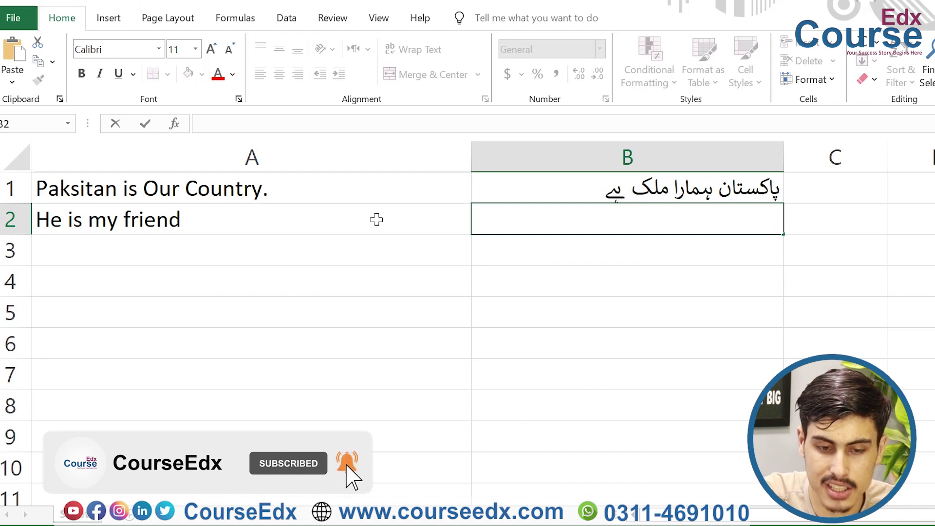
{"action": "type", "text": "عہ"}
{"action": "key", "text": "BackSpace"}
{"action": "key", "text": "BackSpace"}
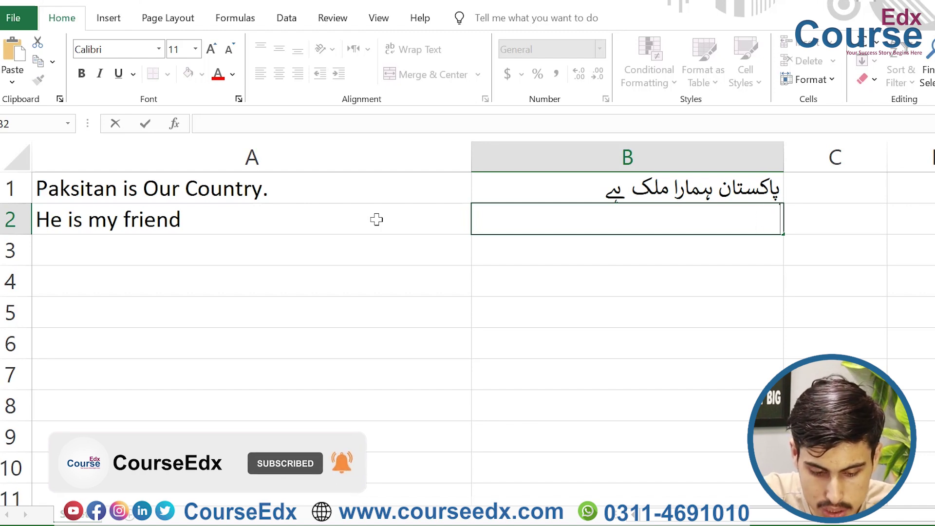
{"action": "type", "text": "وہ میرا"}
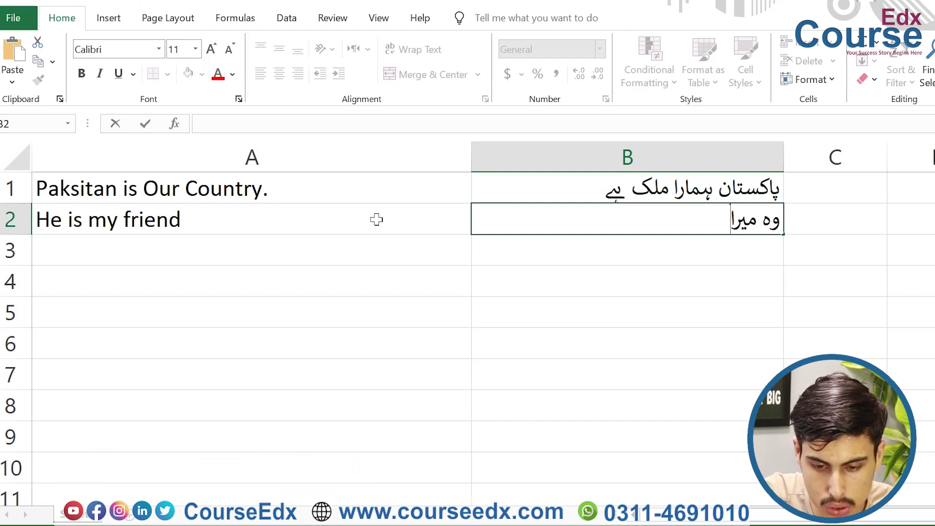
{"action": "type", "text": " دوست ہے"}
{"action": "left_click", "coordinate": [377, 220]}
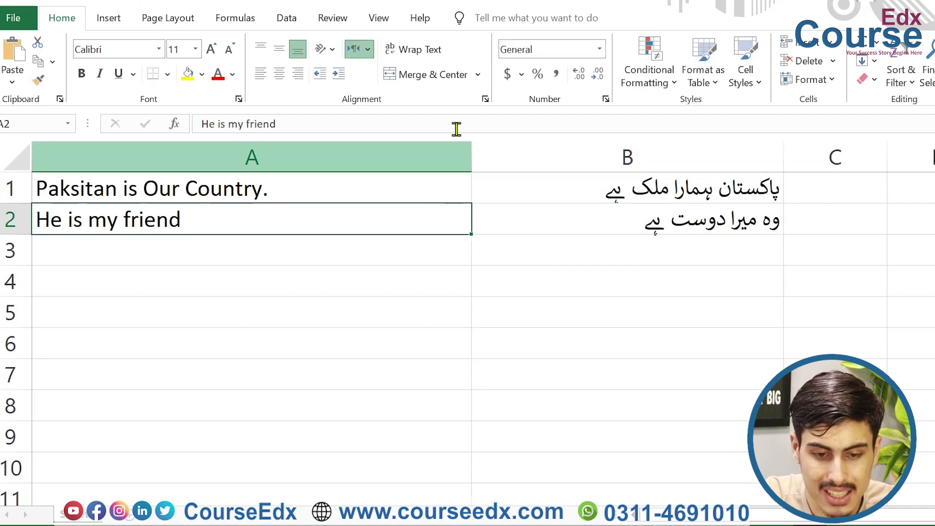
Review the Text Direction options while selecting cells A1, B1, A2 and B2.
{"action": "left_click", "coordinate": [359, 49]}
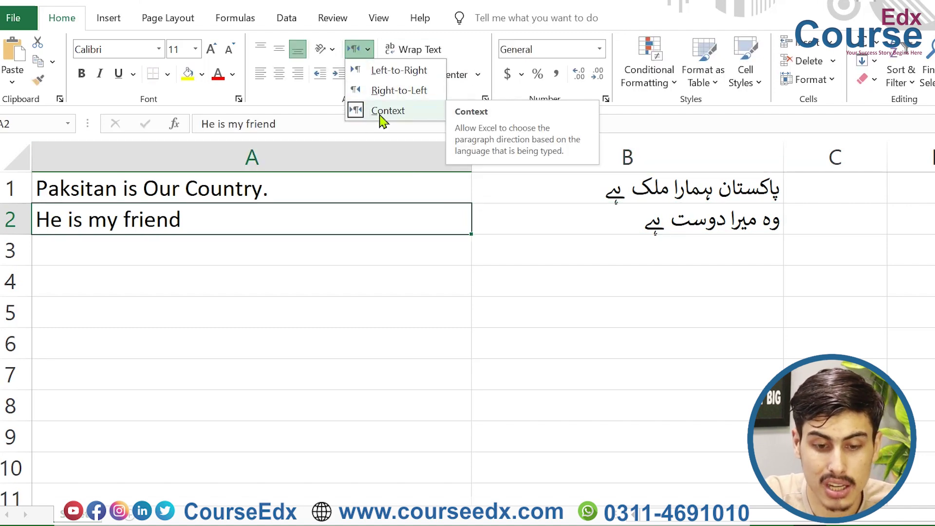
{"action": "left_click", "coordinate": [437, 209]}
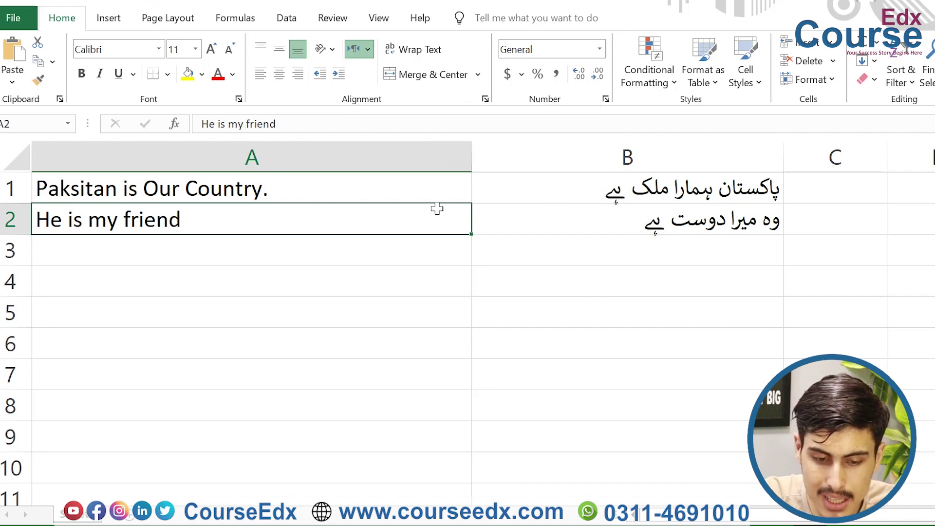
{"action": "left_click", "coordinate": [527, 231]}
{"action": "left_click", "coordinate": [449, 215]}
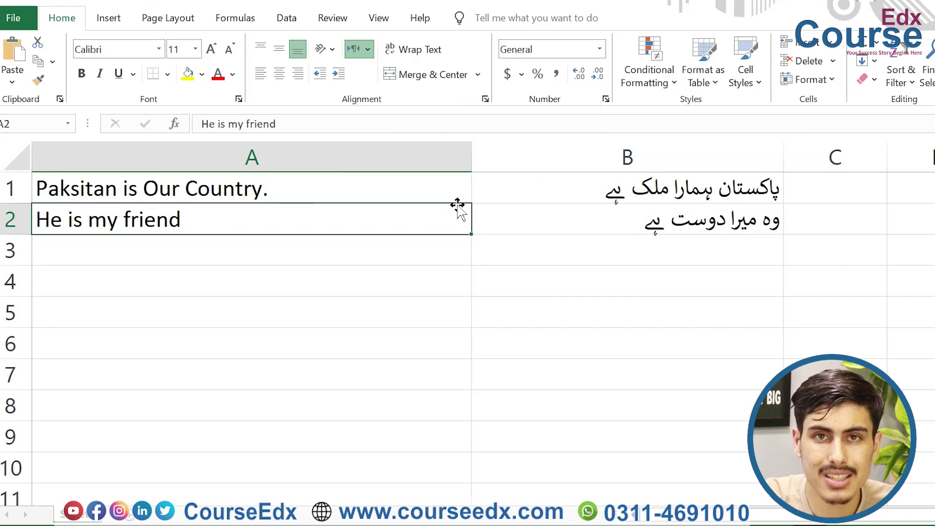
{"action": "left_click", "coordinate": [510, 224]}
{"action": "left_click", "coordinate": [489, 197]}
{"action": "left_click", "coordinate": [442, 190]}
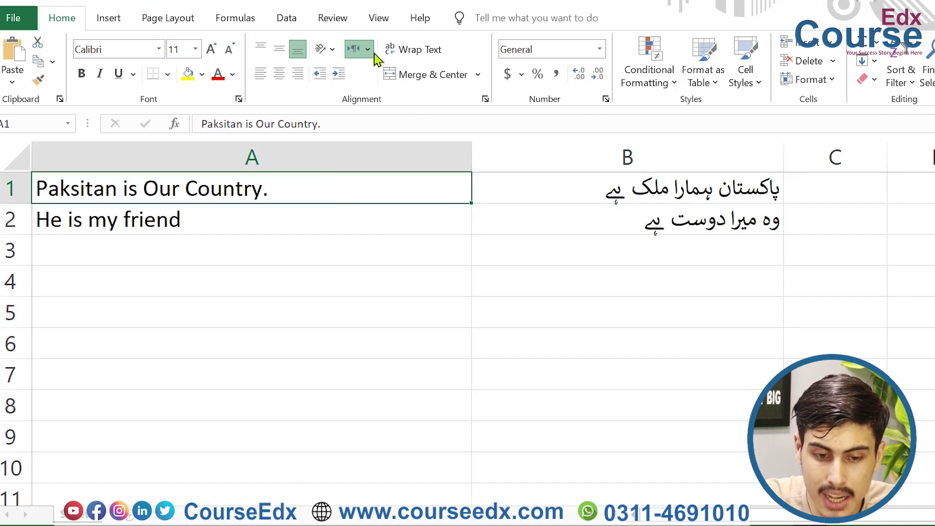
{"action": "left_click", "coordinate": [369, 50]}
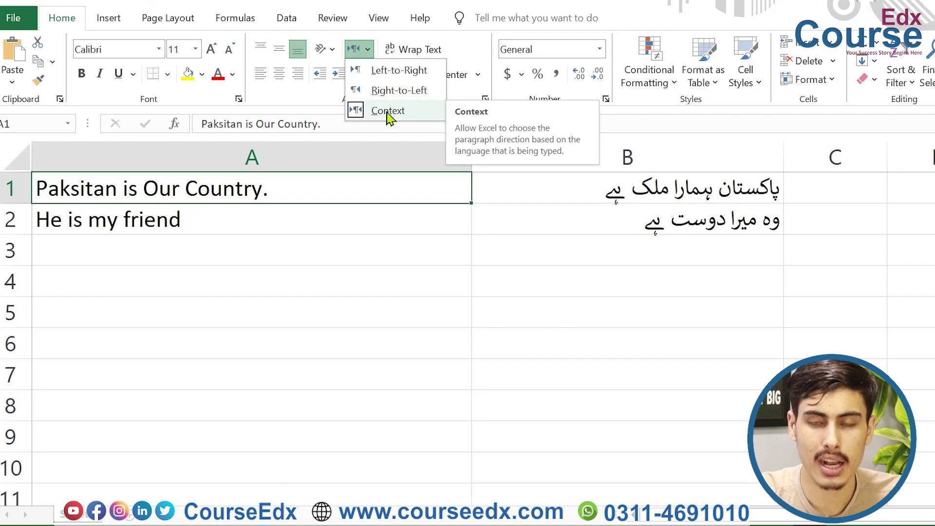
{"action": "left_click", "coordinate": [372, 194]}
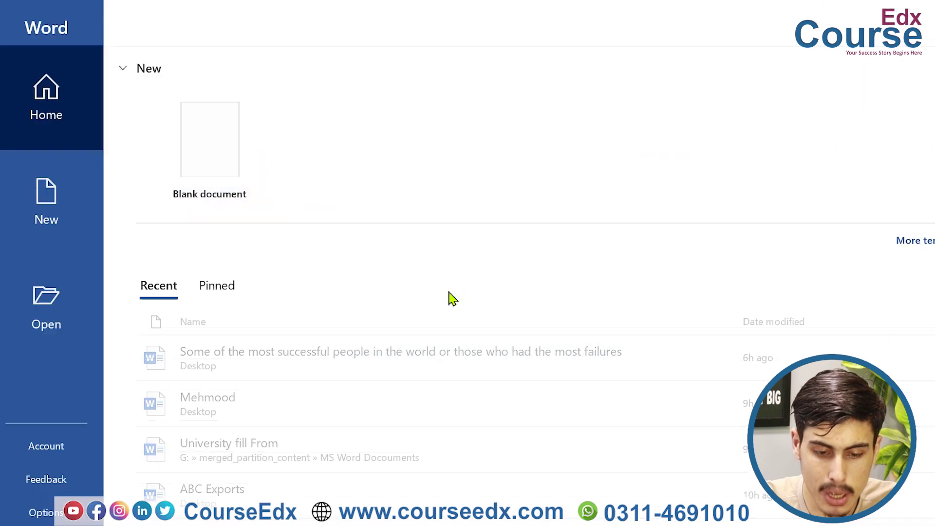
In a new Word document, type 'Pakistan is our country' and start a new line.
{"action": "left_click", "coordinate": [253, 155]}
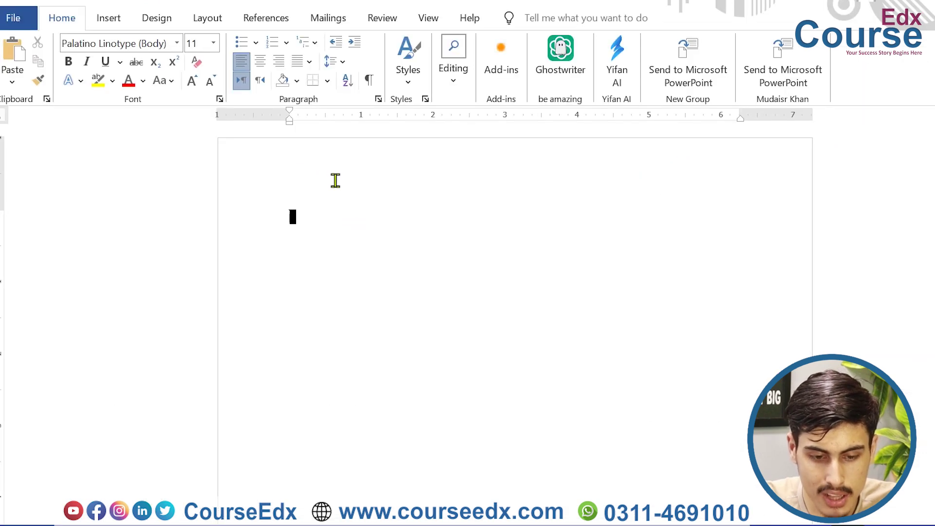
{"action": "type", "text": "یا"}
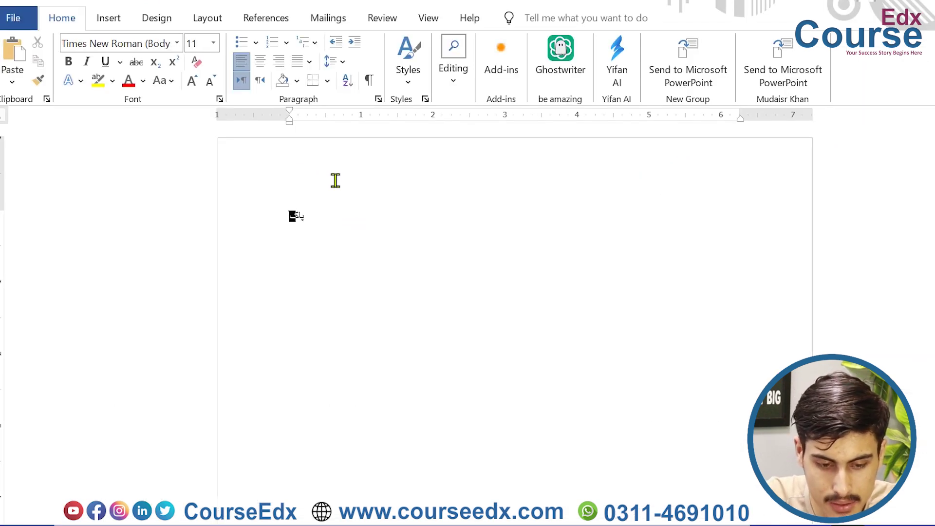
{"action": "key", "text": "super+space"}
{"action": "type", "text": "Pakistan "}
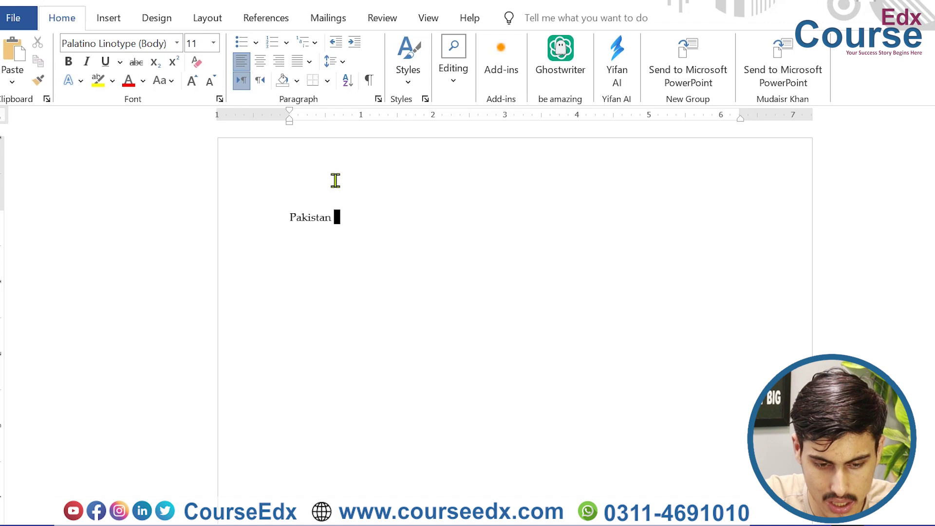
{"action": "type", "text": "is our countyr"}
{"action": "key", "text": "BackSpace"}
{"action": "key", "text": "BackSpace"}
{"action": "type", "text": "ry."}
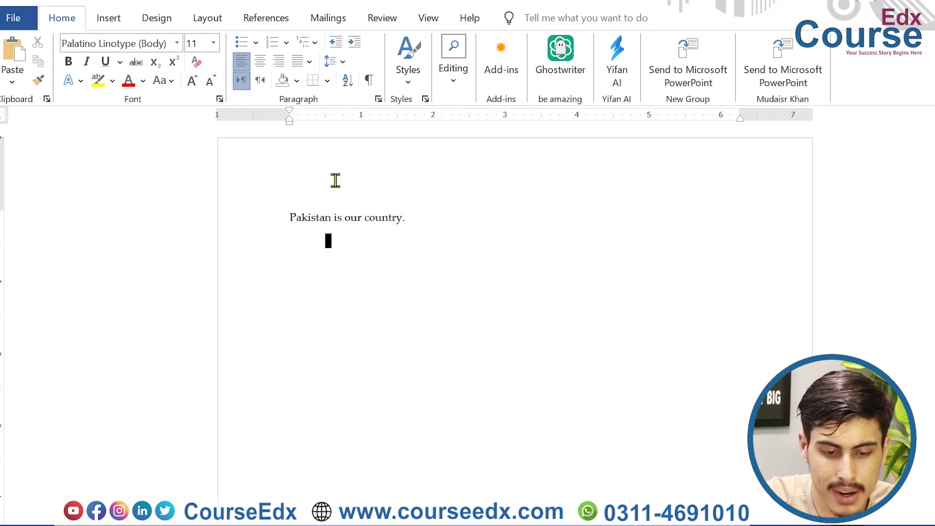
{"action": "key", "text": "Tab"}
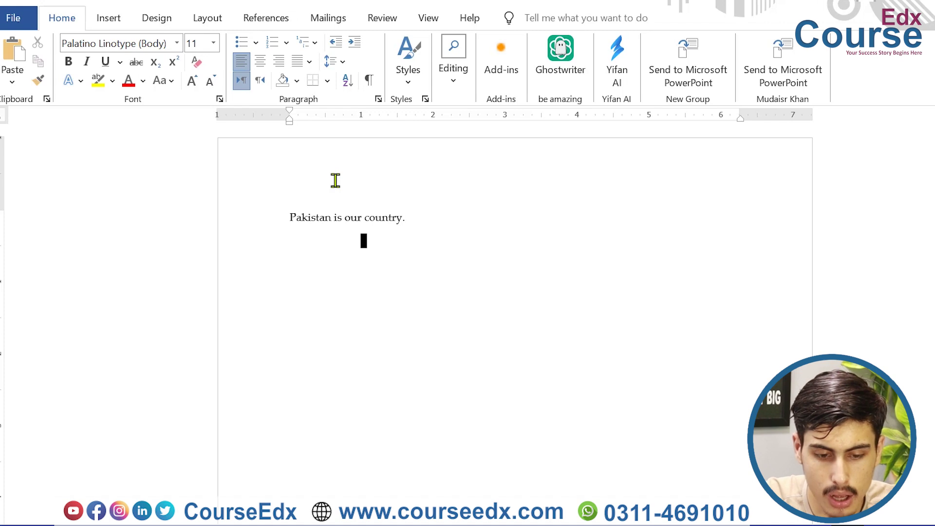
{"action": "key", "text": "BackSpace"}
{"action": "key", "text": "Return"}
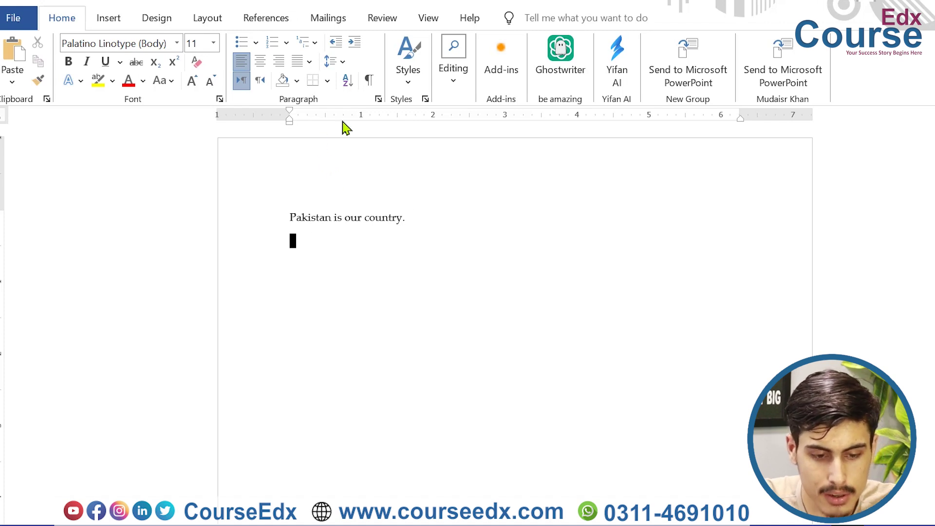
Make the new paragraph right-to-left and type 'پاکستان ہمارا ملک ہے' in Urdu.
{"action": "left_click", "coordinate": [259, 81]}
{"action": "key", "text": "super+space"}
{"action": "key", "text": "super+space"}
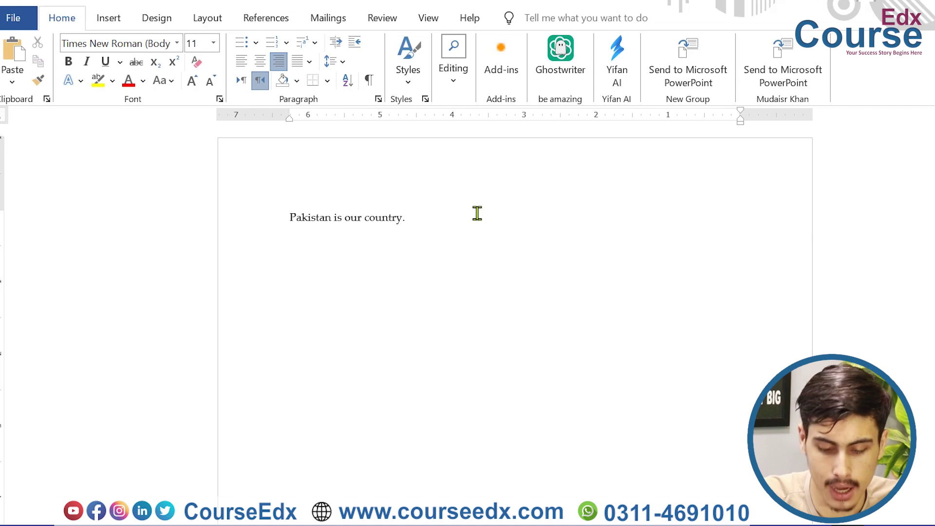
{"action": "scroll", "coordinate": [244, 308], "scroll_direction": "up", "scroll_amount": 10}
{"action": "type", "text": "پاک"}
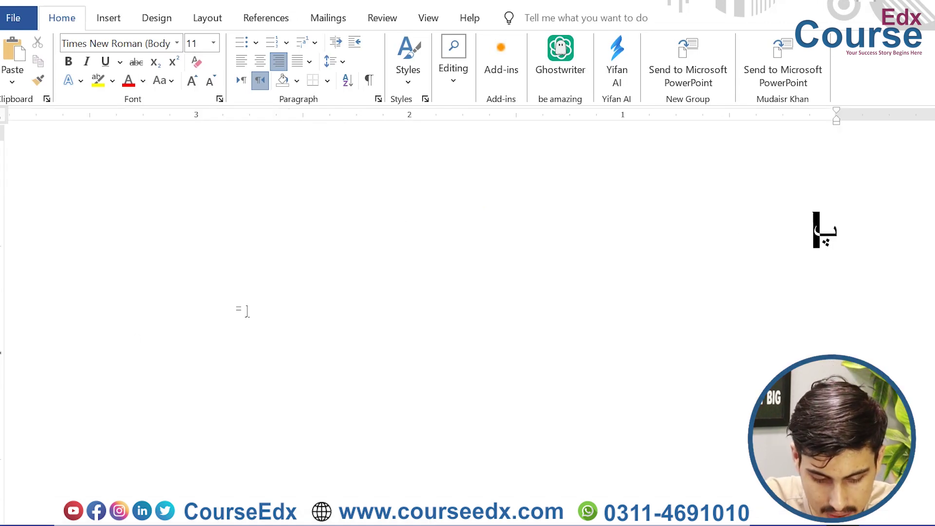
{"action": "type", "text": "ستا"}
{"action": "key", "text": "BackSpace"}
{"action": "key", "text": "BackSpace"}
{"action": "type", "text": "تان"}
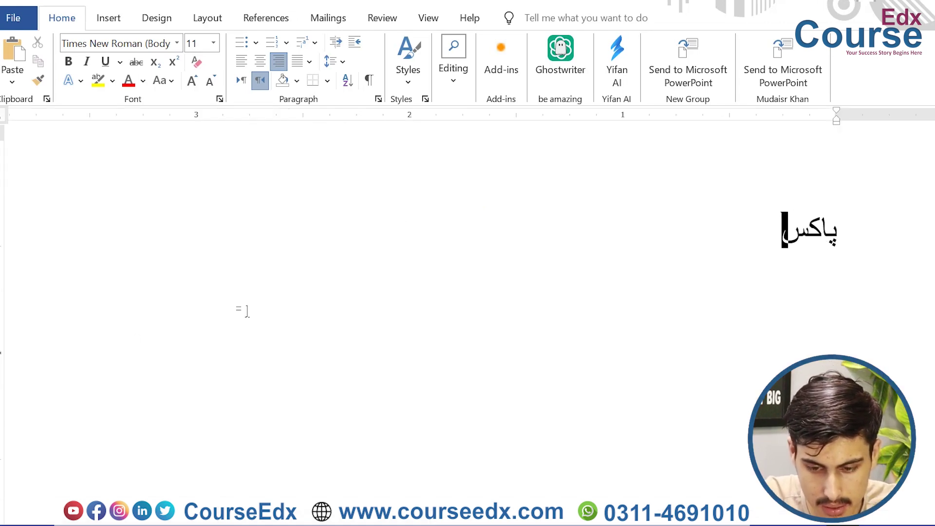
{"action": "type", "text": " ہمار"}
{"action": "key", "text": "BackSpace"}
{"action": "type", "text": "ارا ملک ہے"}
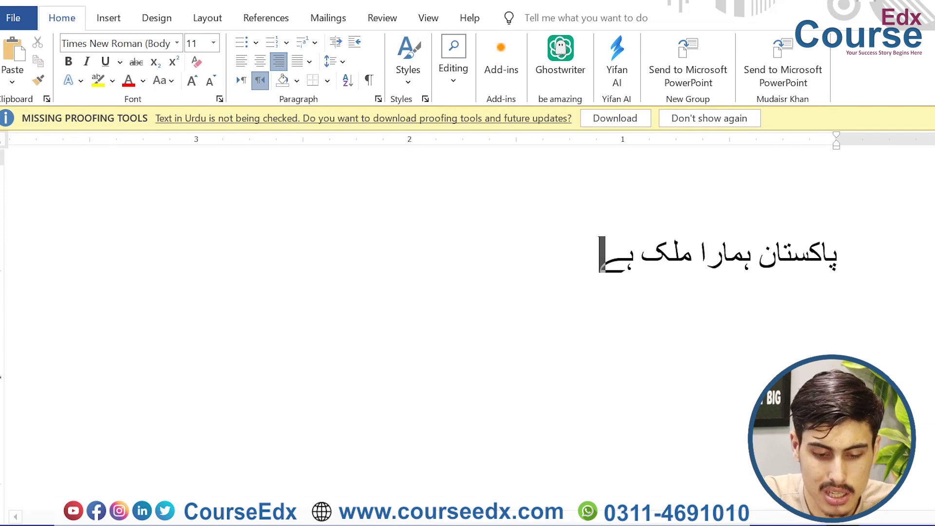
Bring the Book3 workbook forward and create a new blank workbook.
{"action": "mouse_move", "coordinate": [293, 516]}
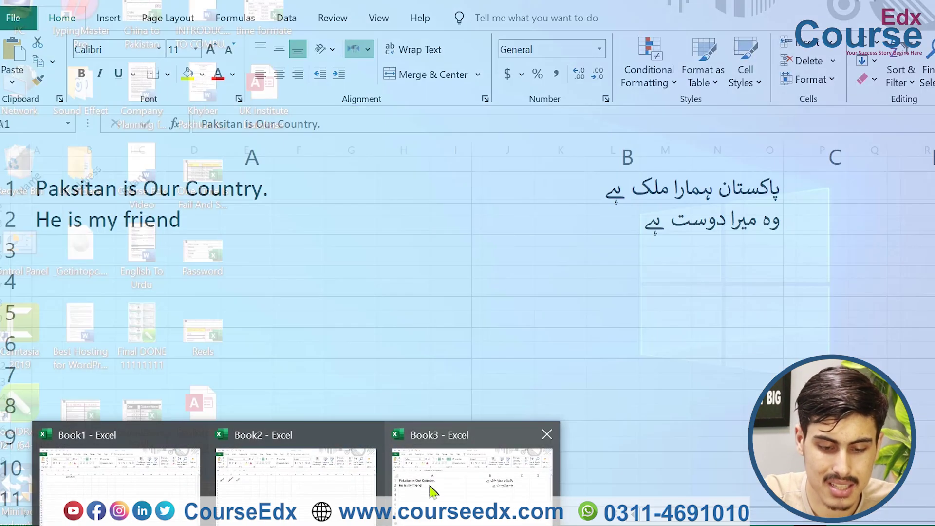
{"action": "left_click", "coordinate": [429, 488]}
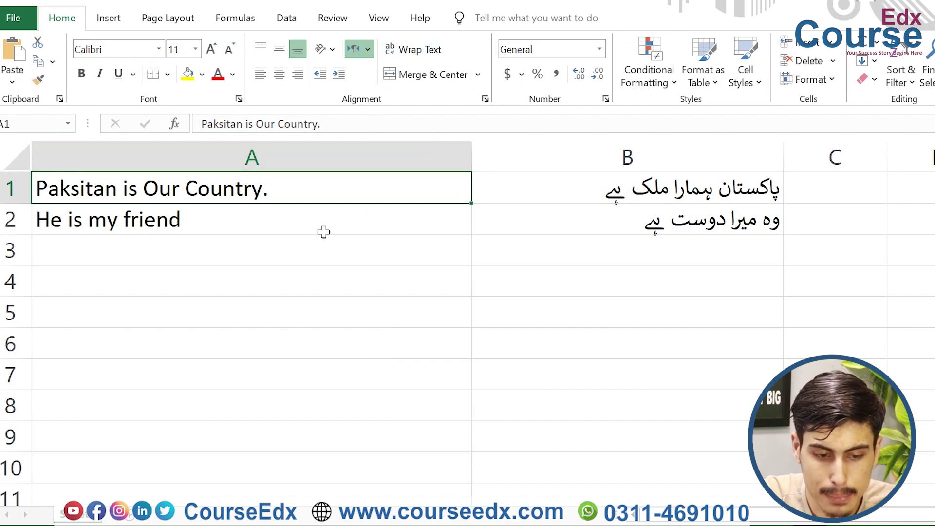
{"action": "key", "text": "ctrl+n"}
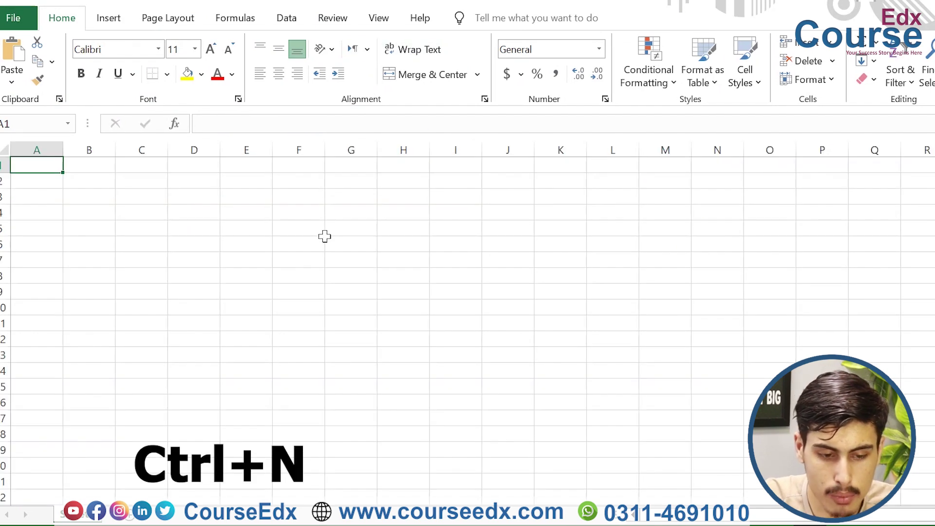
Enter 'UK Institute' in A1 and a person's first name in B1, then reselect A1.
{"action": "scroll", "coordinate": [335, 247], "scroll_direction": "up", "scroll_amount": 8}
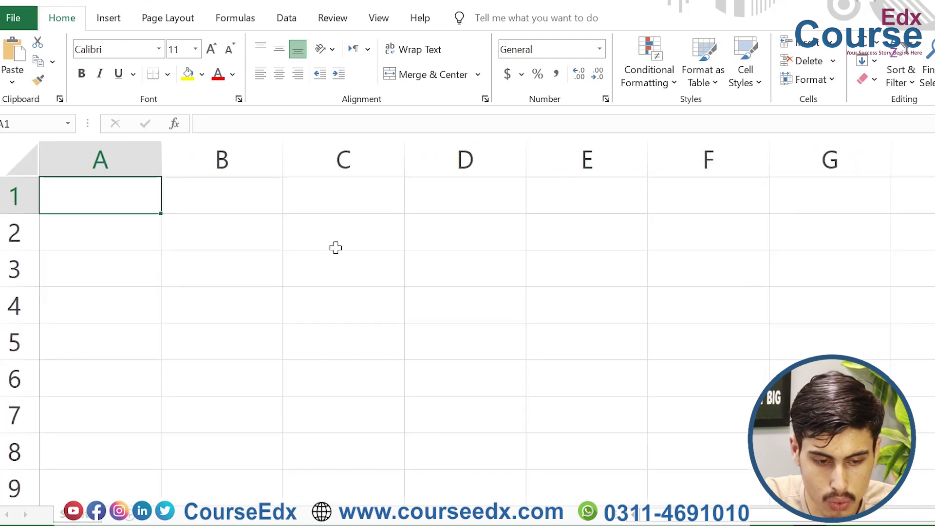
{"action": "type", "text": "ء"}
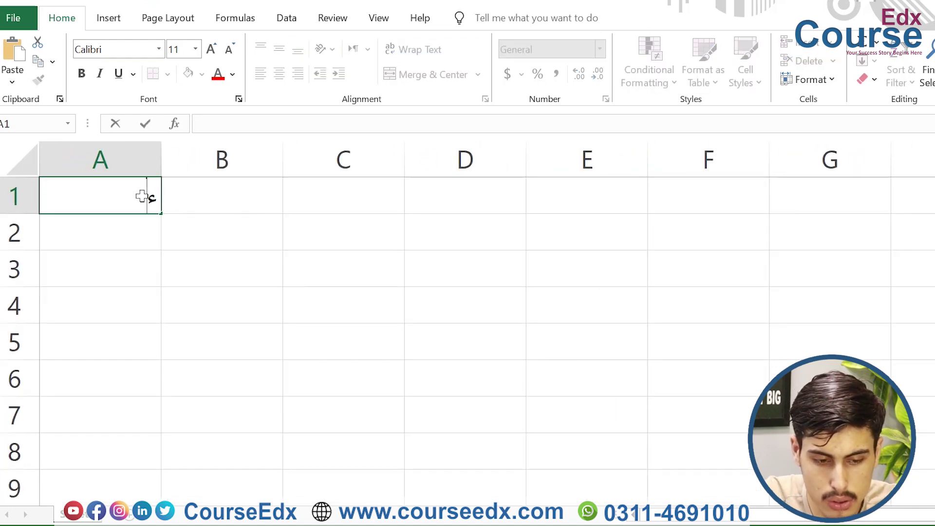
{"action": "key", "text": "alt+shift"}
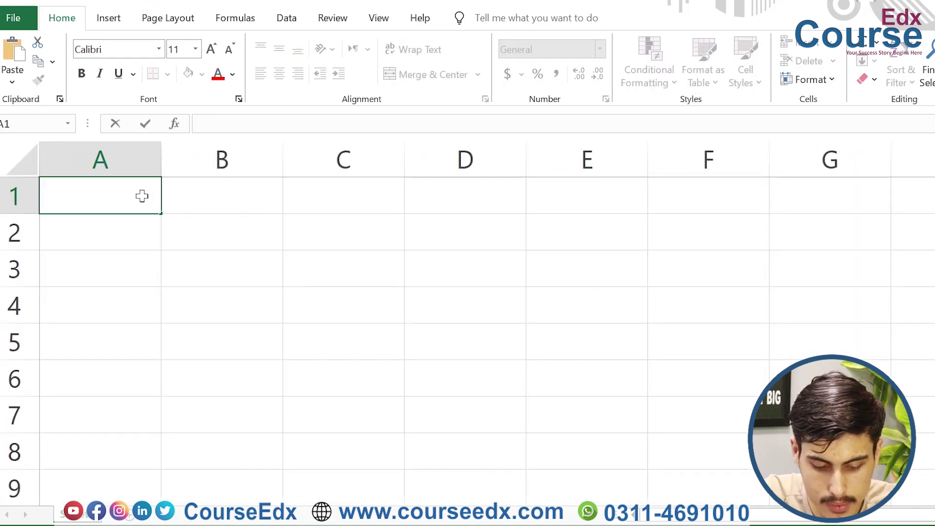
{"action": "type", "text": "UK Institute"}
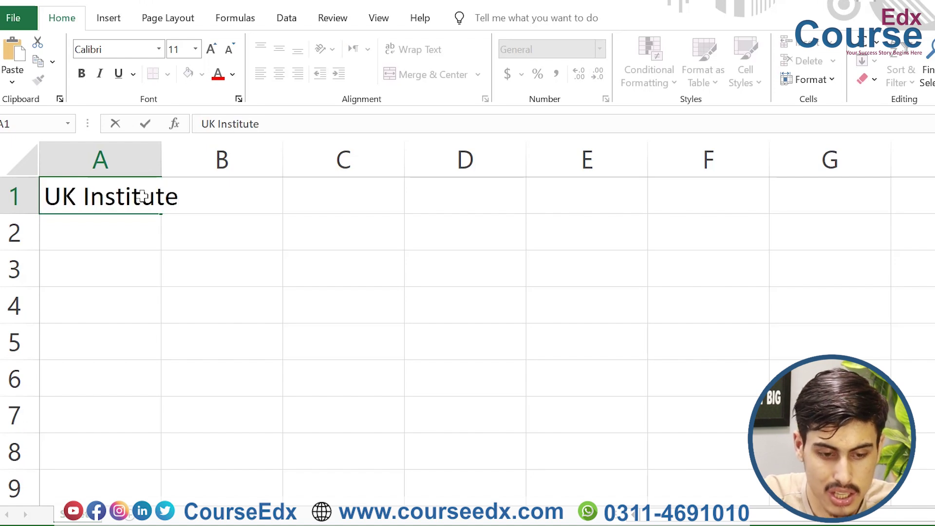
{"action": "left_click", "coordinate": [300, 232]}
{"action": "left_click", "coordinate": [265, 199]}
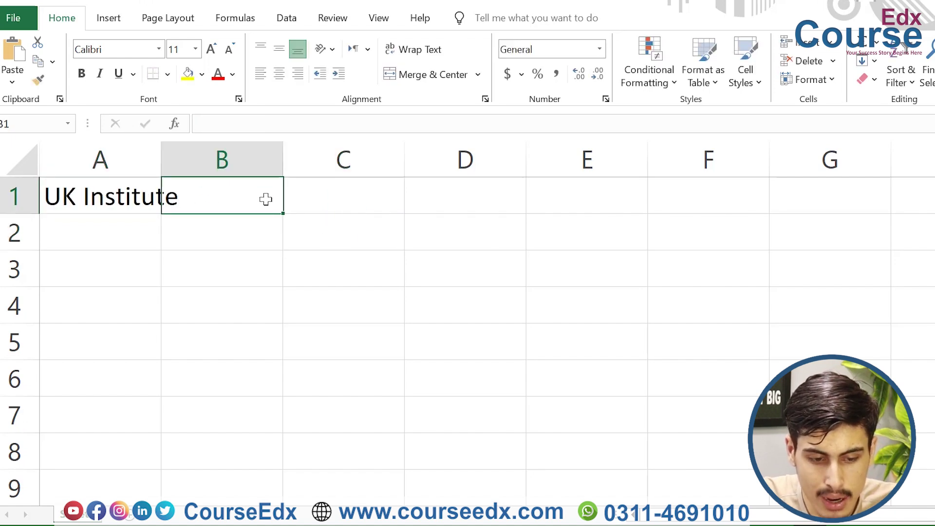
{"action": "type", "text": "talha"}
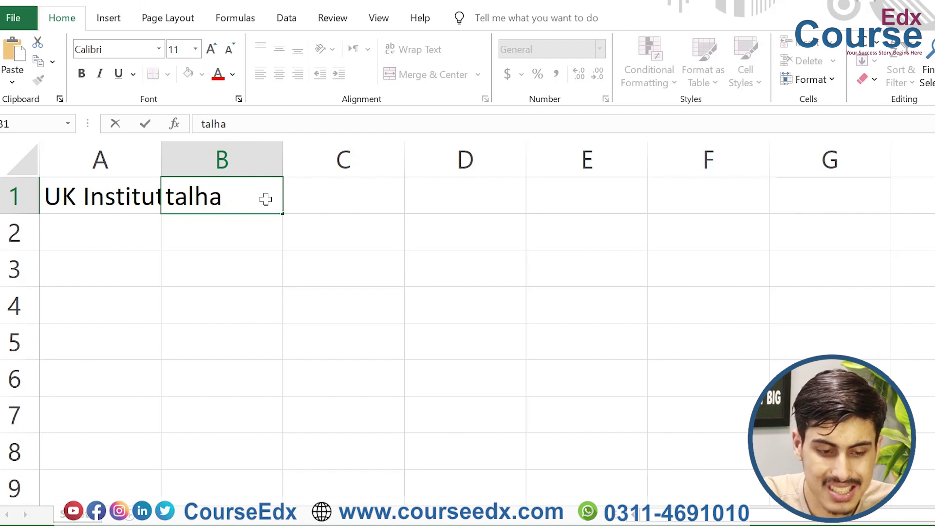
{"action": "left_click", "coordinate": [257, 251]}
{"action": "left_click", "coordinate": [142, 192]}
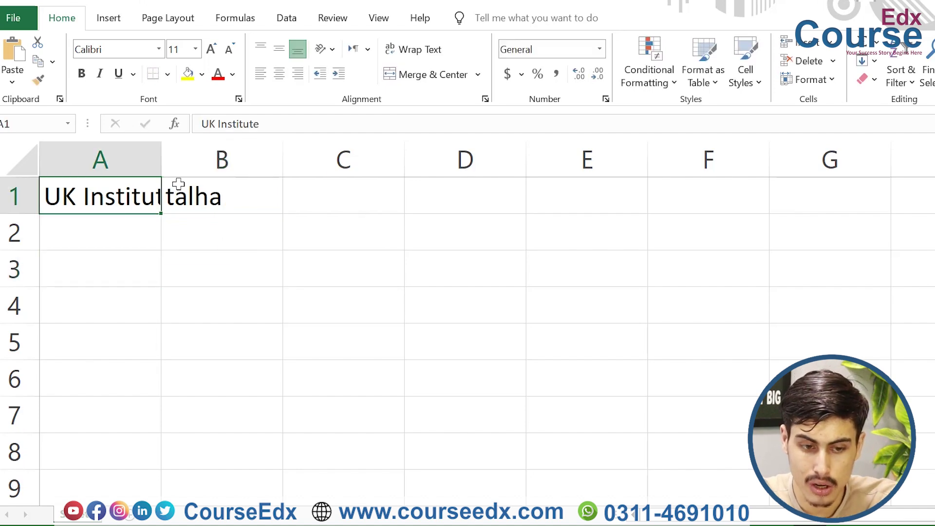
{"action": "left_click_drag", "start_coordinate": [158, 159], "coordinate": [190, 161]}
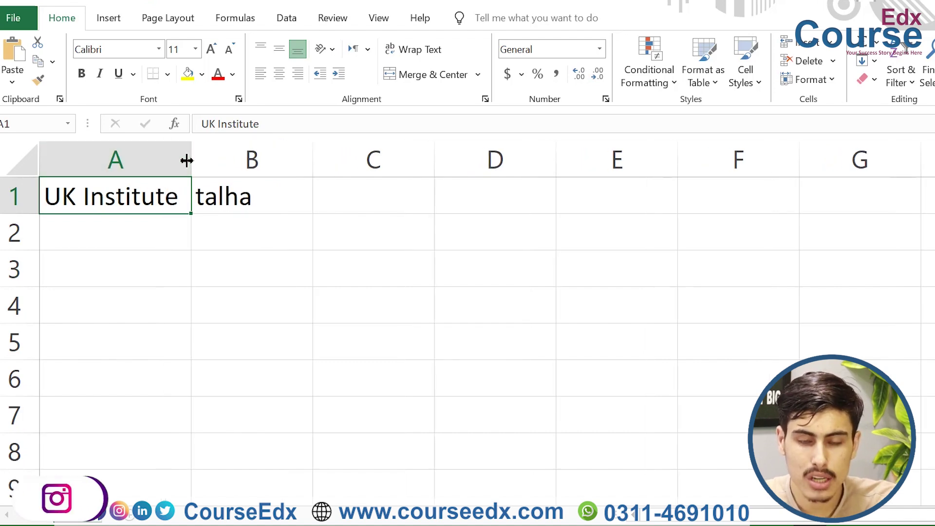
{"action": "left_click_drag", "start_coordinate": [189, 164], "coordinate": [159, 165]}
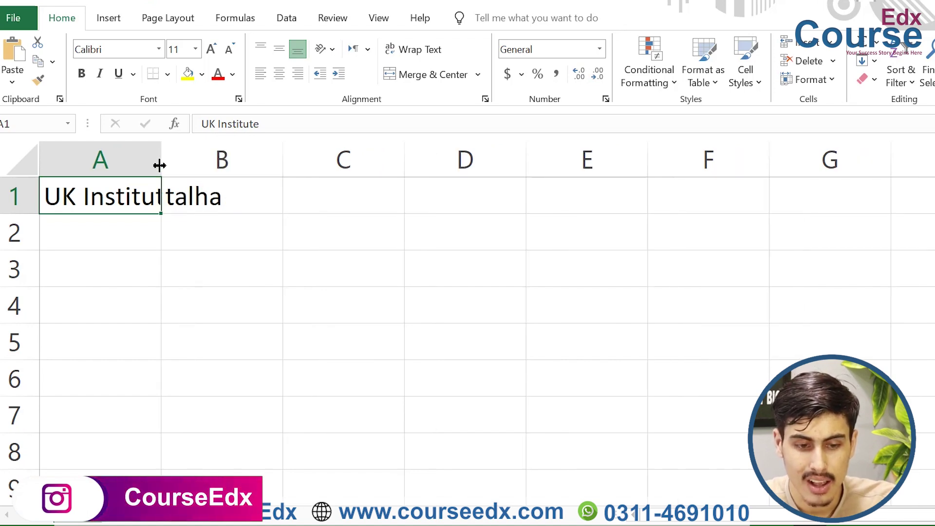
{"action": "double_click", "coordinate": [159, 165]}
{"action": "left_click", "coordinate": [160, 161]}
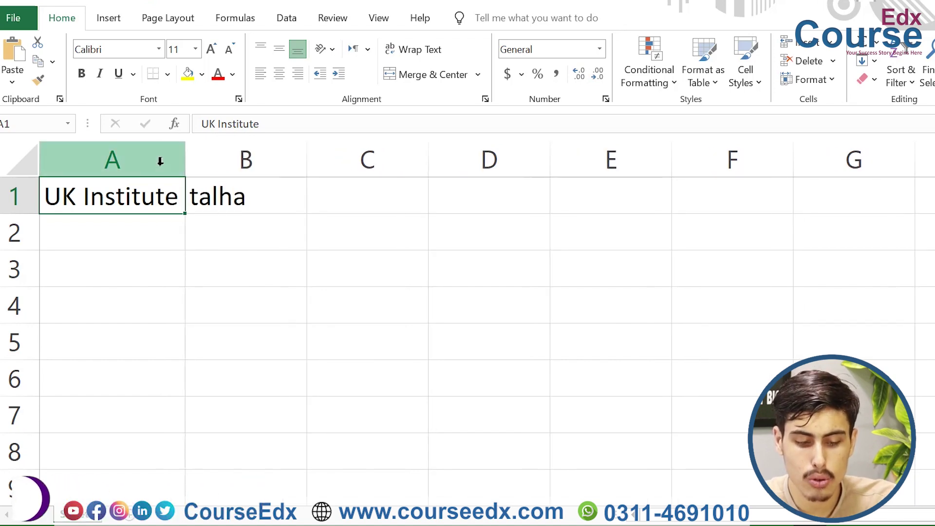
{"action": "key", "text": "ctrl+z"}
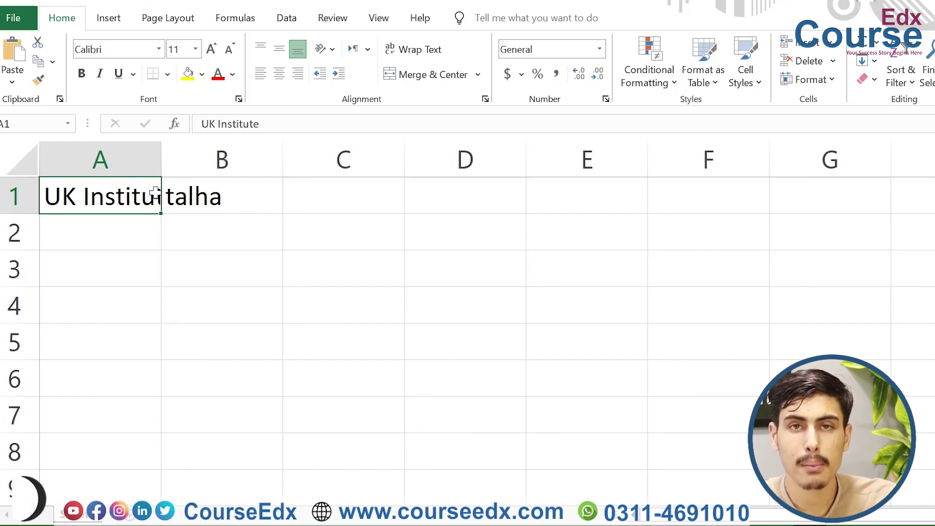
Wrap 'UK Institute' onto two lines in A1, then clear the contents of A1 and B1.
{"action": "left_click", "coordinate": [414, 50]}
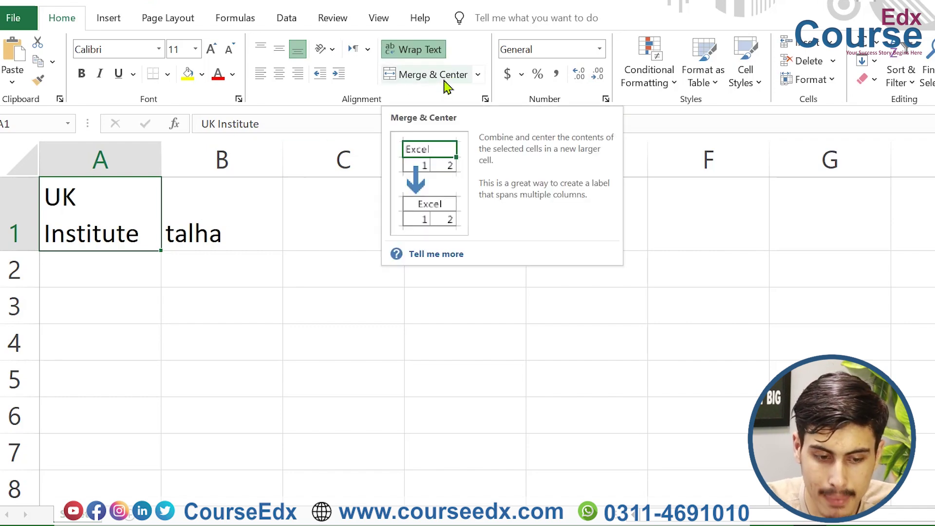
{"action": "left_click_drag", "start_coordinate": [195, 208], "coordinate": [127, 189]}
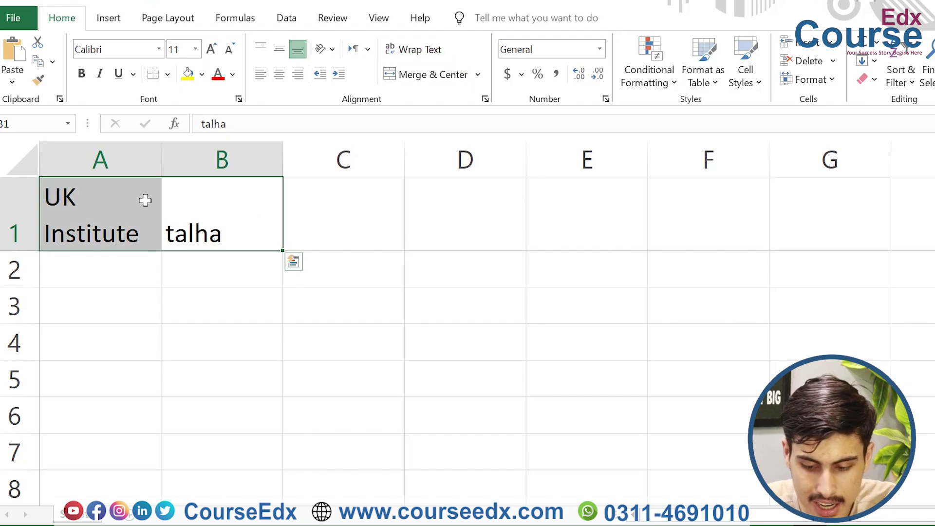
{"action": "key", "text": "Delete"}
{"action": "left_click", "coordinate": [142, 201]}
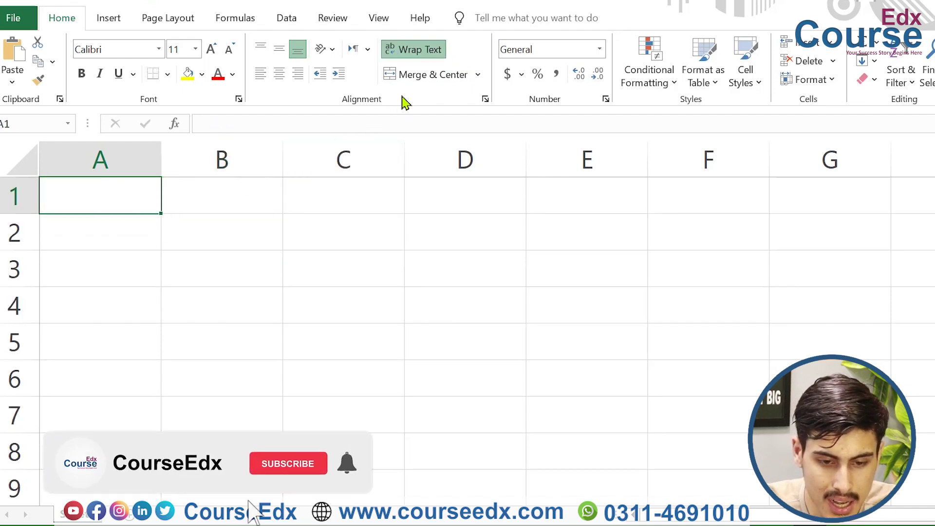
Enter the headers Emplyye Name, Address and Salary in A1:C1.
{"action": "left_click", "coordinate": [227, 236]}
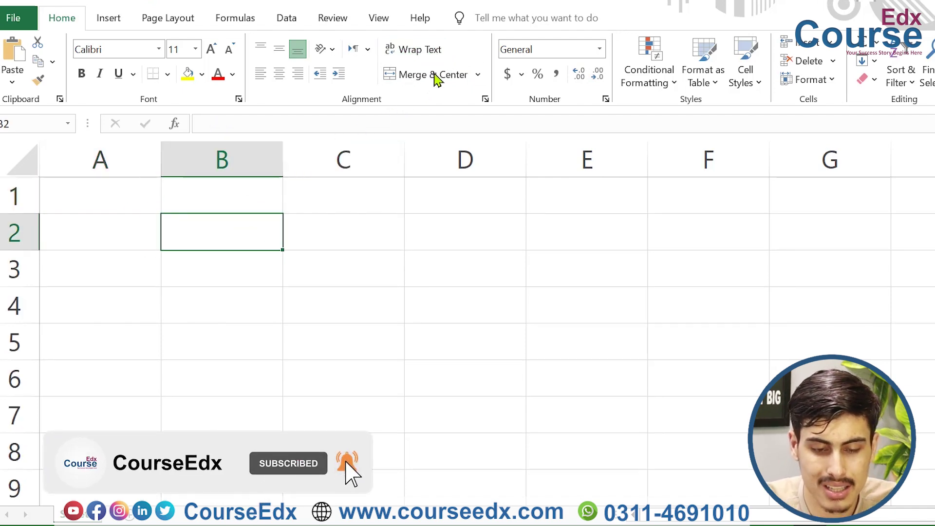
{"action": "left_click", "coordinate": [121, 225]}
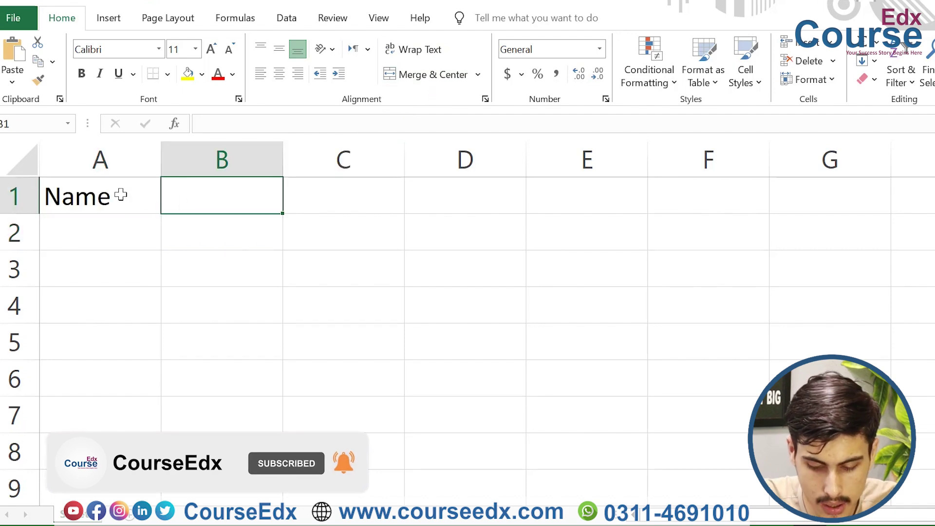
{"action": "left_click", "coordinate": [121, 194]}
{"action": "key", "text": "BackSpace"}
{"action": "type", "text": "Emplyye Name"}
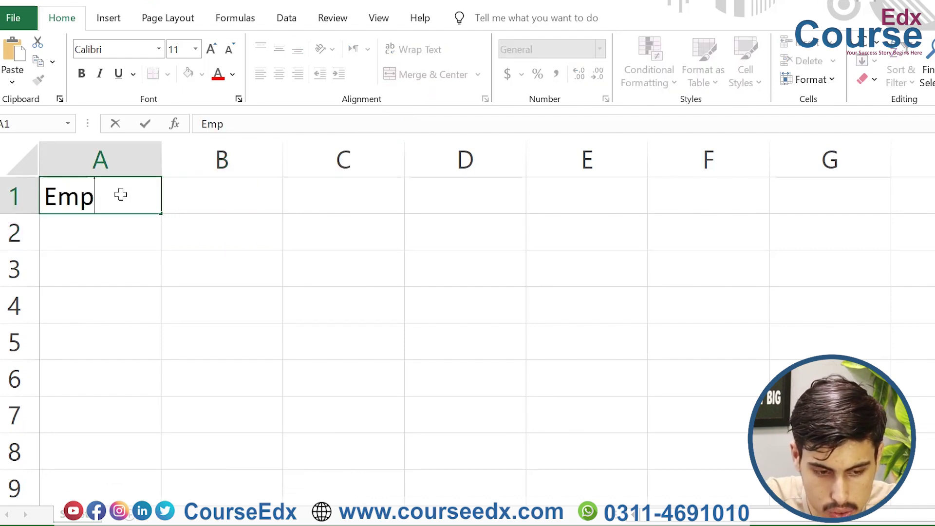
{"action": "key", "text": "Tab"}
{"action": "type", "text": "Address"}
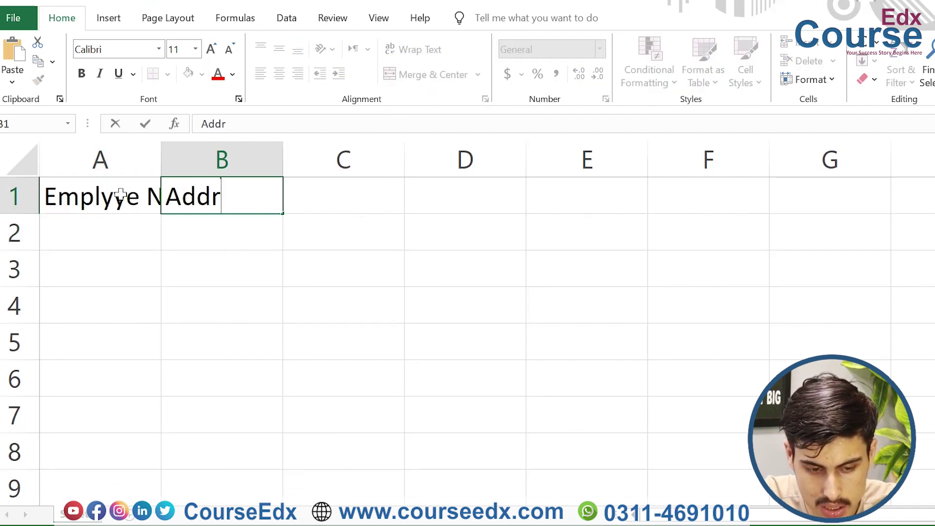
{"action": "key", "text": "Tab"}
{"action": "type", "text": "Salary"}
{"action": "key", "text": "BackSpace"}
{"action": "key", "text": "BackSpace"}
{"action": "type", "text": "ary"}
{"action": "key", "text": "Return"}
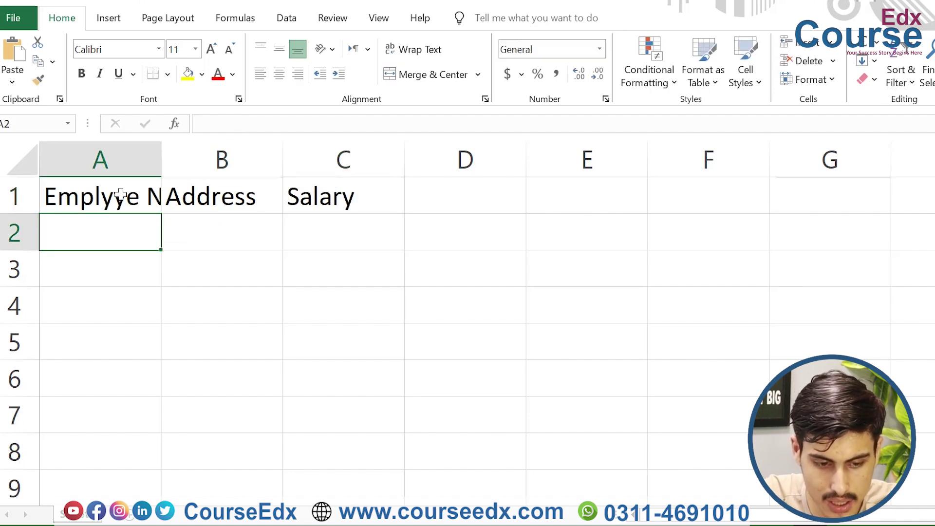
Enter Noman in A2 and fill the employee names down to row 7.
{"action": "type", "text": "Nomanb"}
{"action": "key", "text": "BackSpace"}
{"action": "left_click", "coordinate": [234, 339]}
{"action": "left_click", "coordinate": [155, 244]}
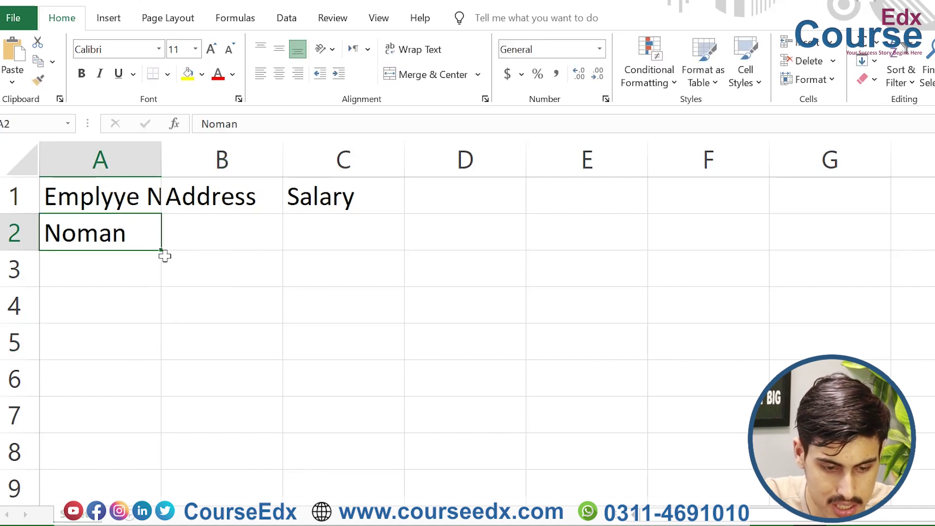
{"action": "left_click_drag", "start_coordinate": [163, 255], "coordinate": [147, 420]}
Enter Mohmand in B2 and fill the addresses down to row 7.
{"action": "left_click", "coordinate": [214, 231]}
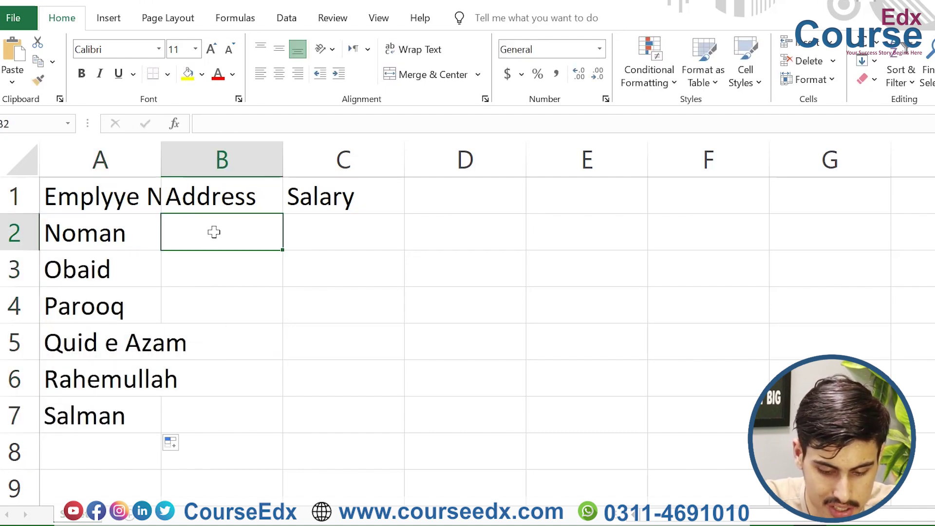
{"action": "type", "text": "mO"}
{"action": "key", "text": "BackSpace"}
{"action": "key", "text": "BackSpace"}
{"action": "key", "text": "BackSpace"}
{"action": "key", "text": "BackSpace"}
{"action": "key", "text": "BackSpace"}
{"action": "key", "text": "BackSpace"}
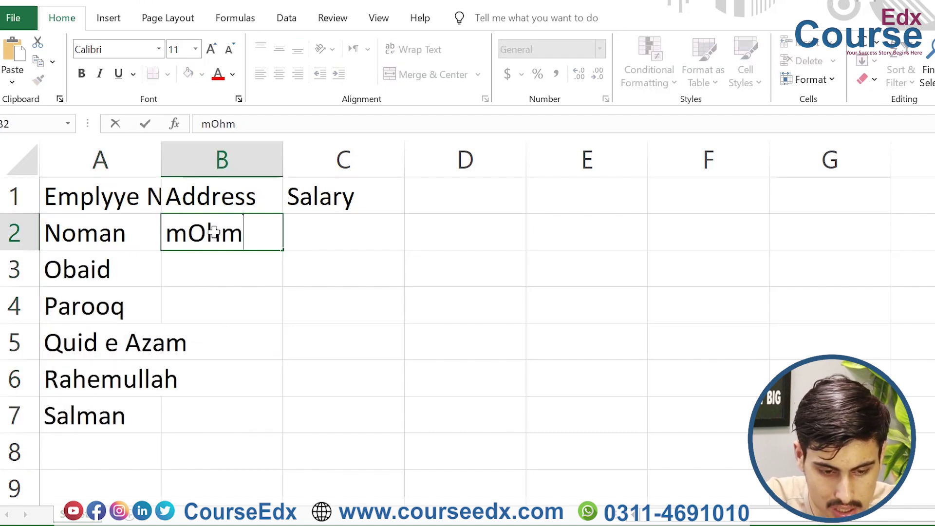
{"action": "type", "text": "Mohmand"}
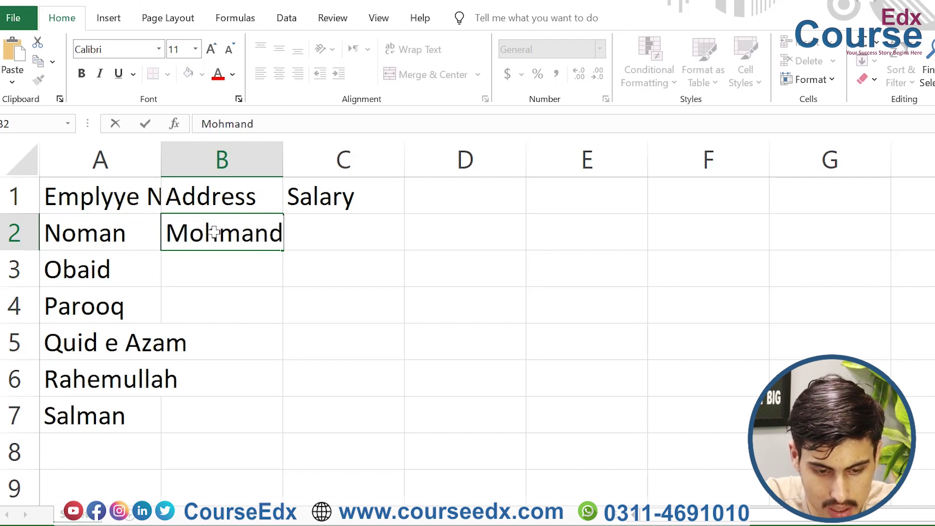
{"action": "key", "text": "Return"}
{"action": "left_click", "coordinate": [215, 232]}
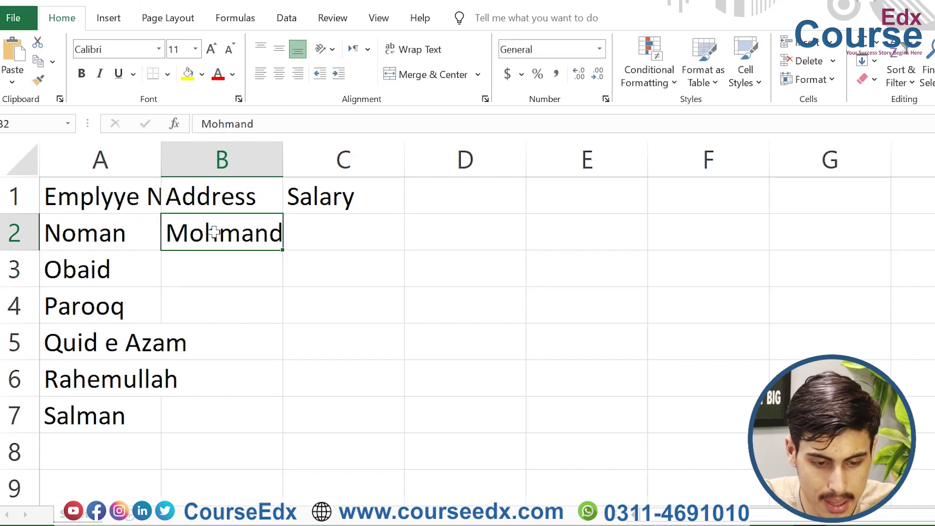
{"action": "double_click", "coordinate": [284, 251]}
Enter salaries 253, 54, 3254, 53, 523, 5234 in C2:C7 and auto-fit column A.
{"action": "left_click", "coordinate": [311, 232]}
{"action": "type", "text": "253"}
{"action": "key", "text": "Return"}
{"action": "type", "text": "54"}
{"action": "key", "text": "Return"}
{"action": "type", "text": "3254"}
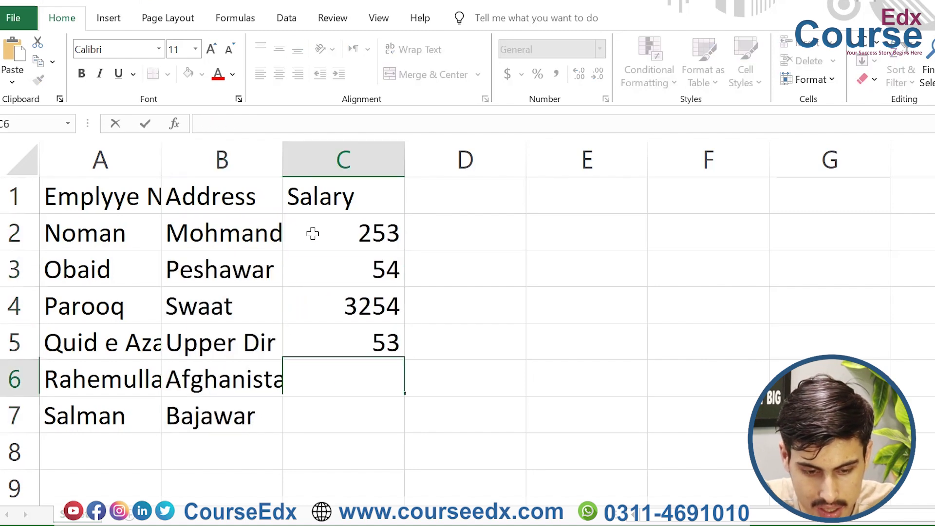
{"action": "type", "text": " 53 523"}
{"action": "key", "text": "Return"}
{"action": "type", "text": "5234"}
{"action": "key", "text": "Return"}
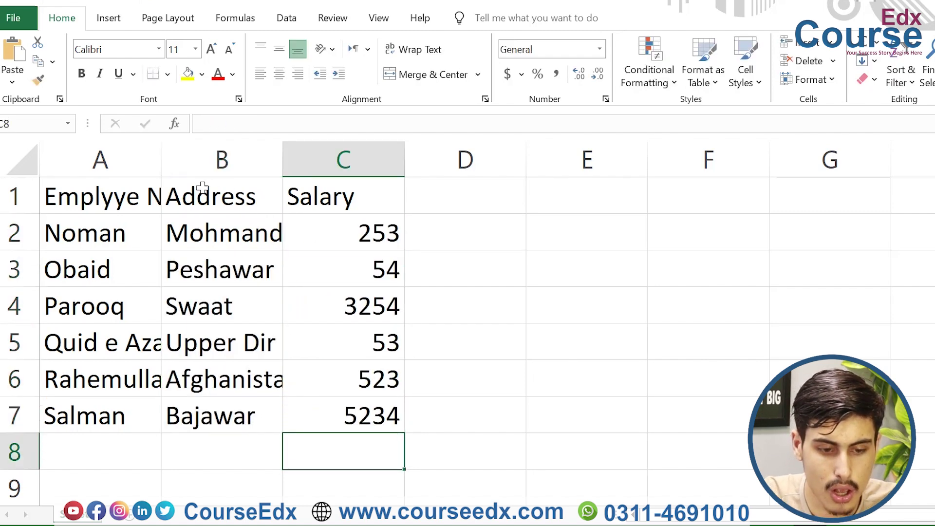
{"action": "double_click", "coordinate": [162, 159]}
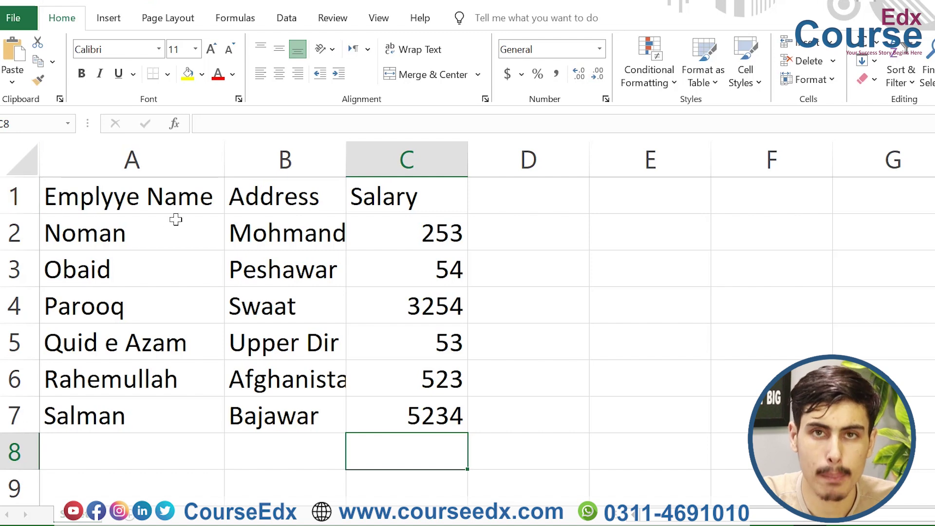
Insert a blank row above the headers and merge-and-centre A1:C1 with the title 'UK Institute Staff'.
{"action": "left_click", "coordinate": [26, 195]}
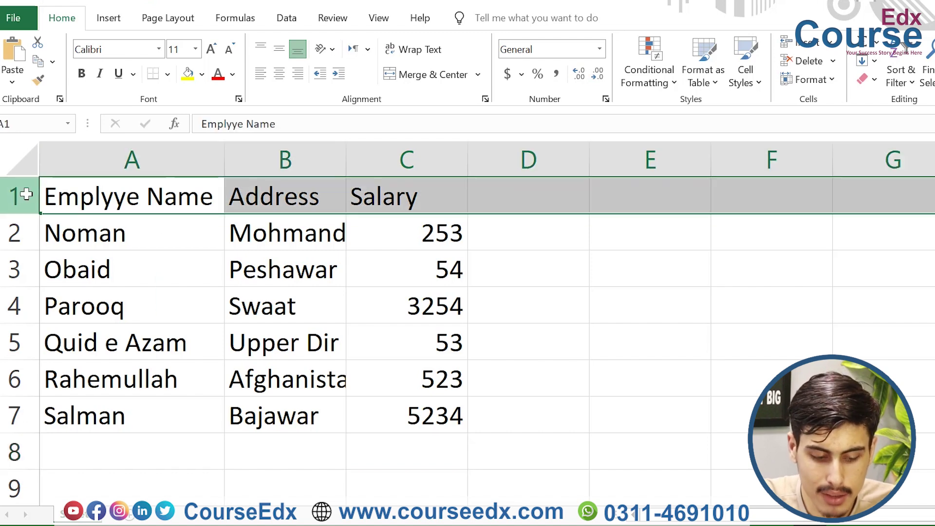
{"action": "key", "text": "ctrl+shift+plus"}
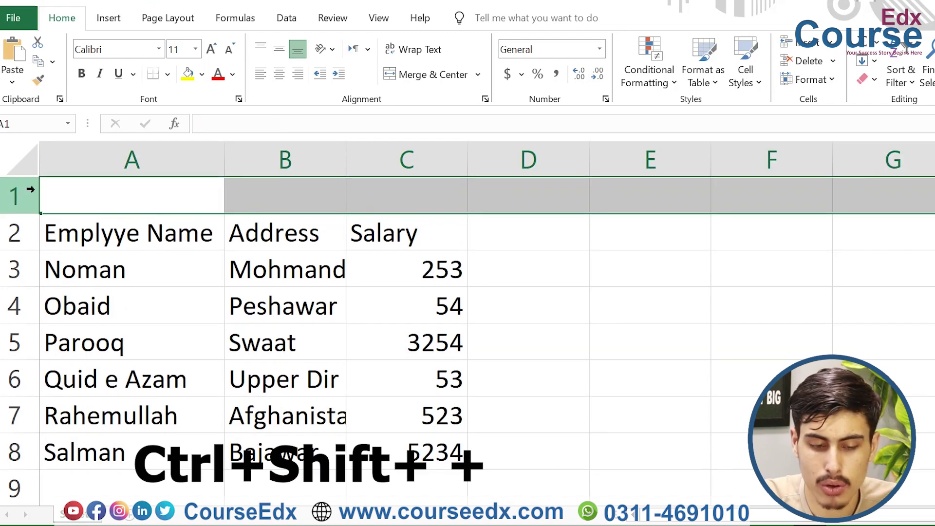
{"action": "left_click_drag", "start_coordinate": [375, 195], "coordinate": [147, 190]}
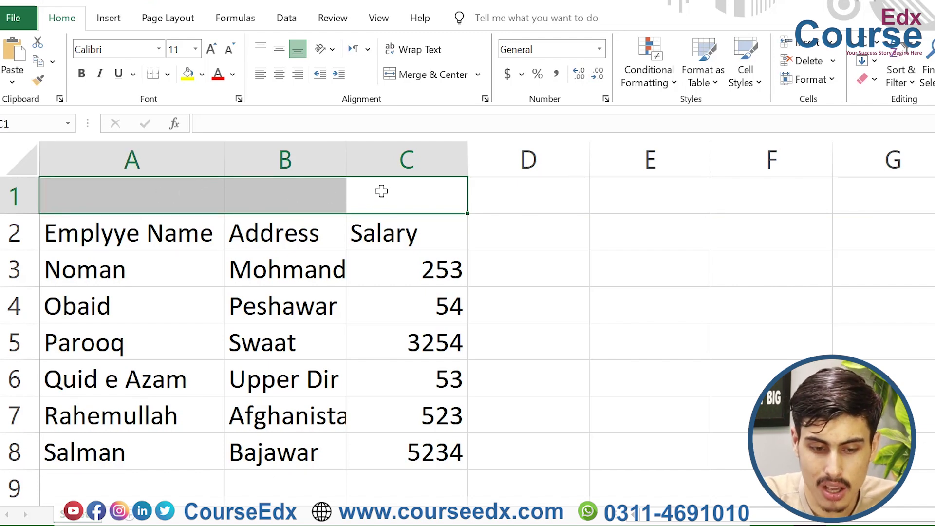
{"action": "left_click_drag", "start_coordinate": [178, 192], "coordinate": [372, 203]}
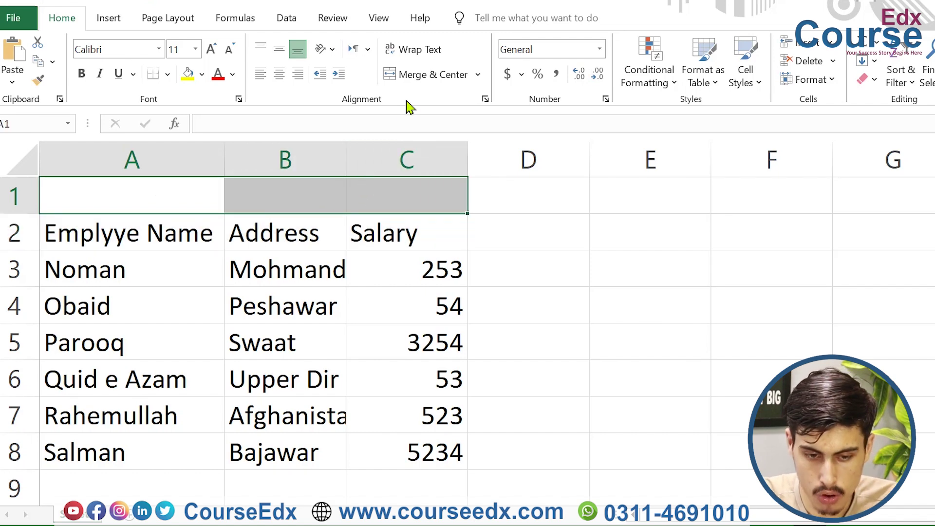
{"action": "left_click", "coordinate": [422, 78]}
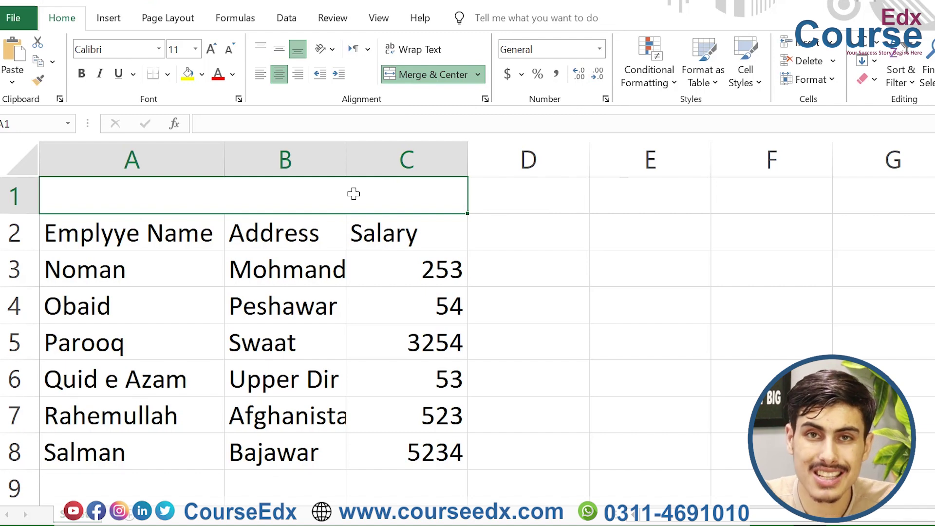
{"action": "type", "text": "UK Institute Staff"}
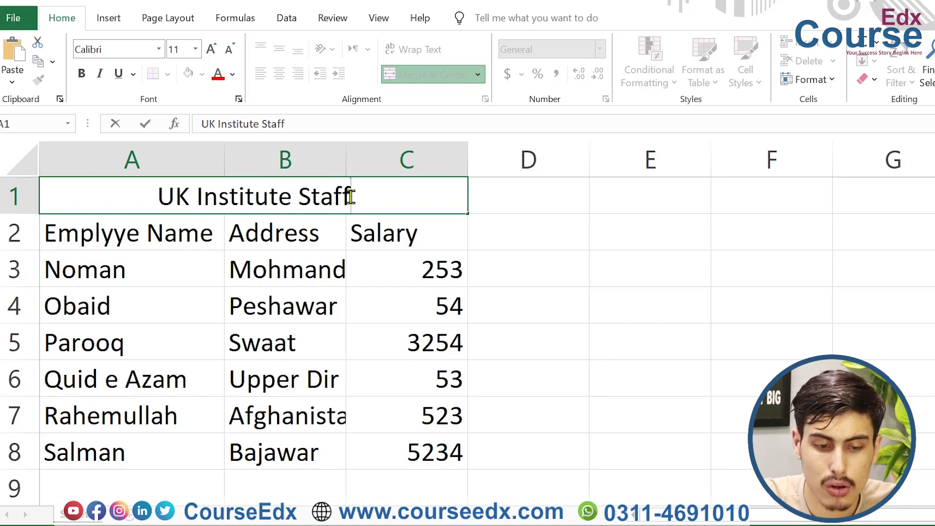
{"action": "left_click", "coordinate": [572, 328]}
Merge and centre the empty block D3:F6 into one cell.
{"action": "left_click_drag", "start_coordinate": [583, 269], "coordinate": [731, 377]}
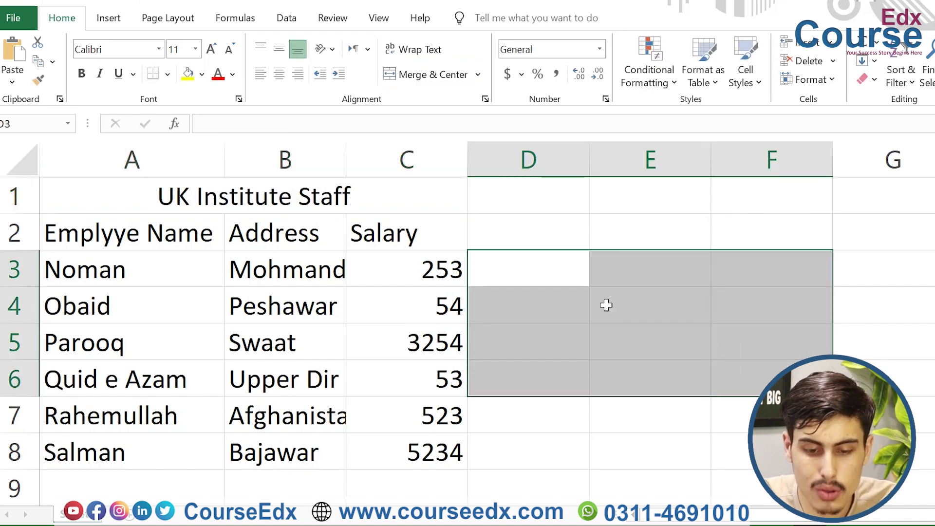
{"action": "left_click", "coordinate": [450, 77]}
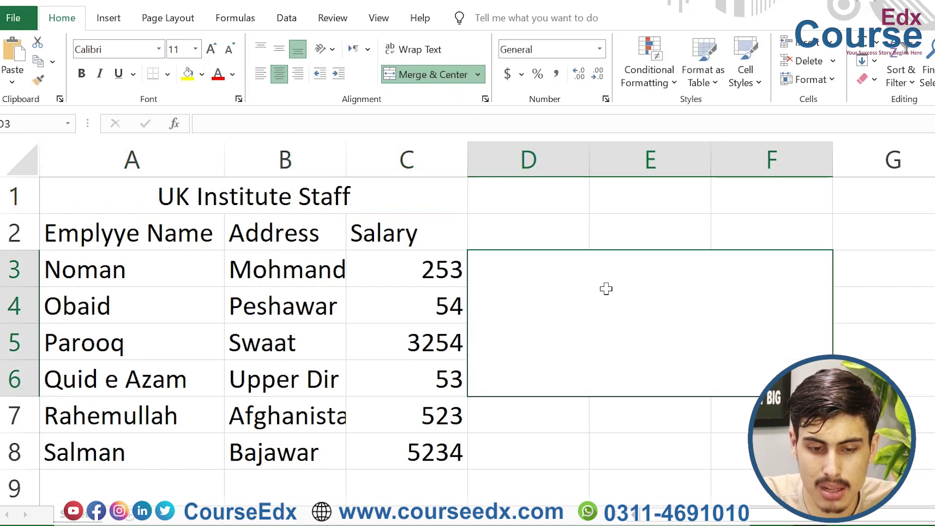
{"action": "left_click", "coordinate": [478, 75]}
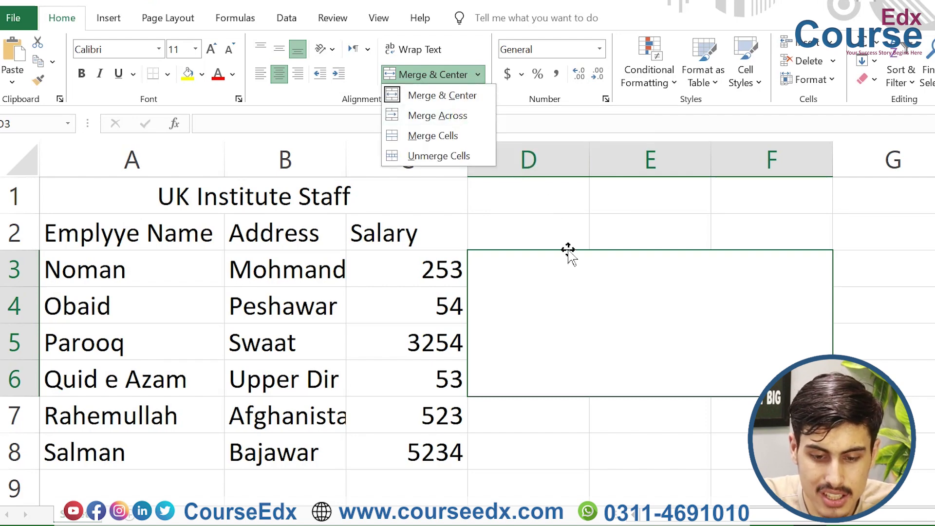
{"action": "left_click", "coordinate": [577, 201]}
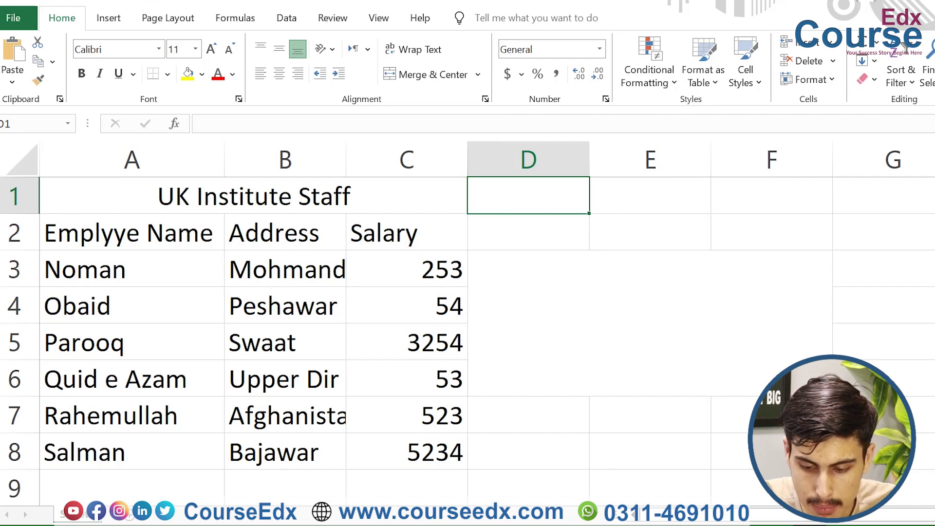
Merge the empty range H3:N9 across, giving one merged cell per row.
{"action": "scroll", "coordinate": [696, 387], "scroll_direction": "down", "scroll_amount": 5}
{"action": "left_click_drag", "start_coordinate": [470, 198], "coordinate": [787, 294]}
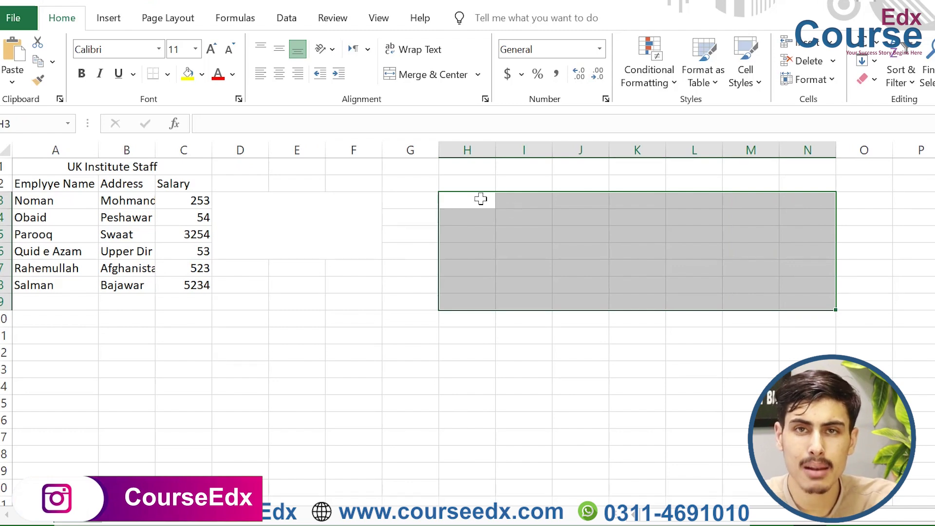
{"action": "left_click", "coordinate": [478, 74]}
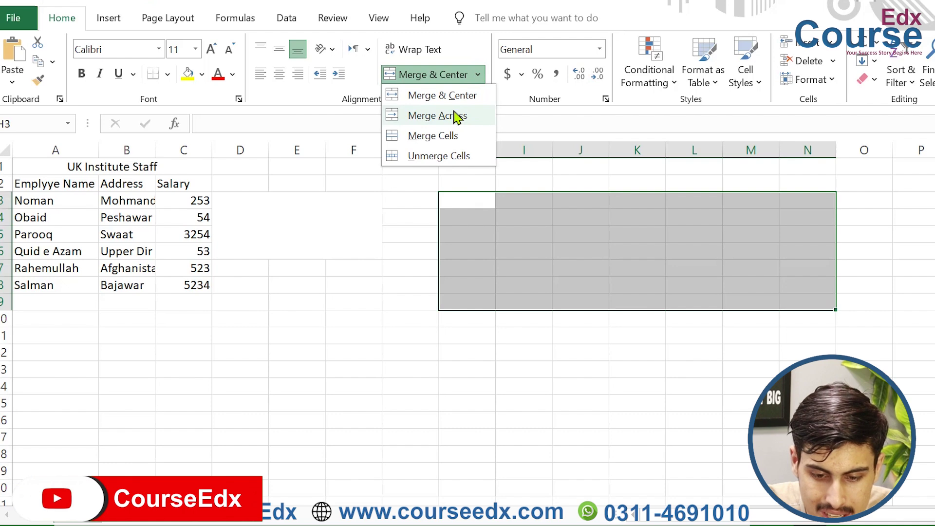
{"action": "left_click", "coordinate": [456, 116]}
{"action": "left_click", "coordinate": [475, 322]}
Apply All Borders to the merged rows H3:N9.
{"action": "left_click_drag", "start_coordinate": [498, 198], "coordinate": [721, 296]}
{"action": "key", "text": "alt"}
{"action": "key", "text": "h"}
{"action": "key", "text": "b"}
{"action": "key", "text": "a"}
{"action": "left_click", "coordinate": [726, 488]}
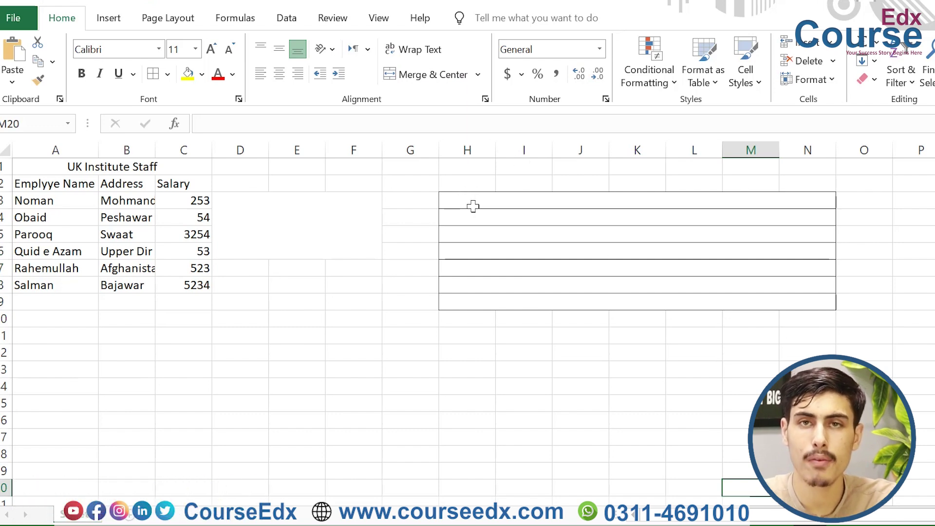
{"action": "left_click", "coordinate": [477, 75]}
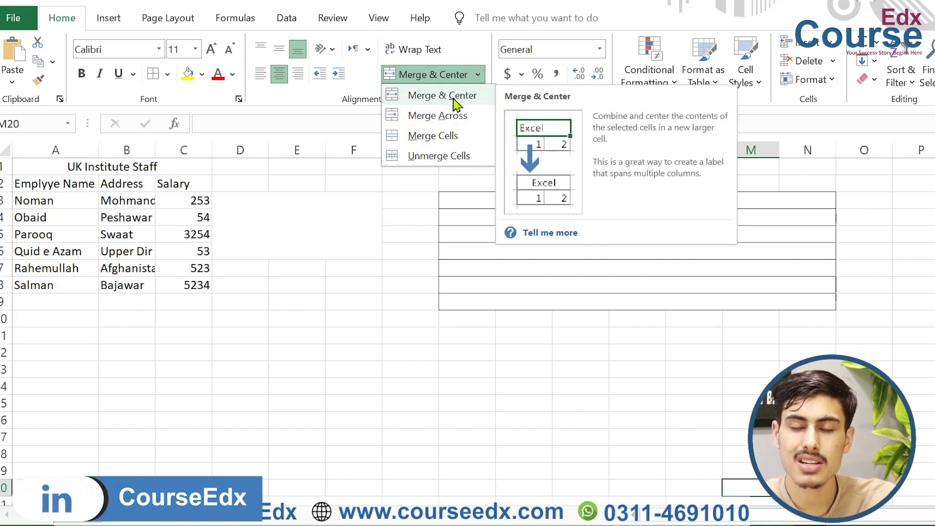
Merge and centre E10:H16 and type 'dfksjkdjsafk' into it.
{"action": "left_click_drag", "start_coordinate": [307, 317], "coordinate": [485, 423]}
{"action": "left_click", "coordinate": [429, 75]}
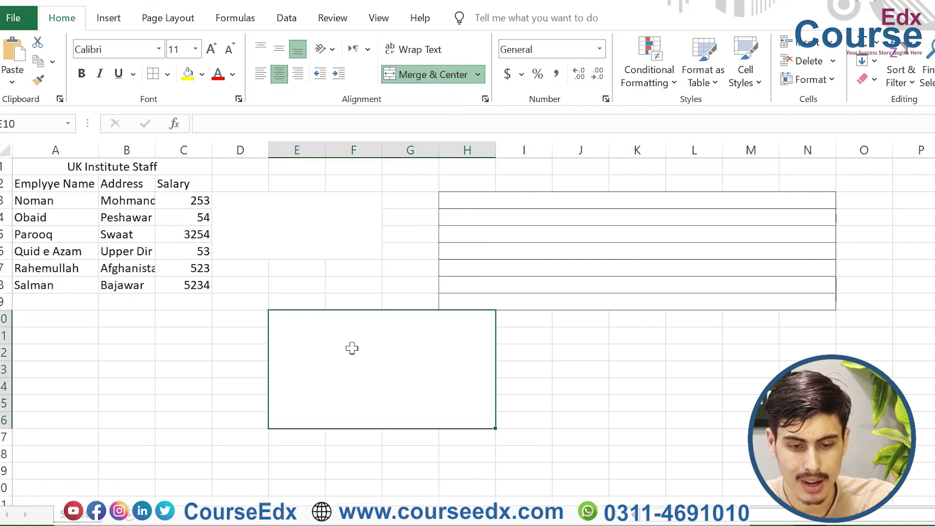
{"action": "type", "text": "dfksjkdjsafk"}
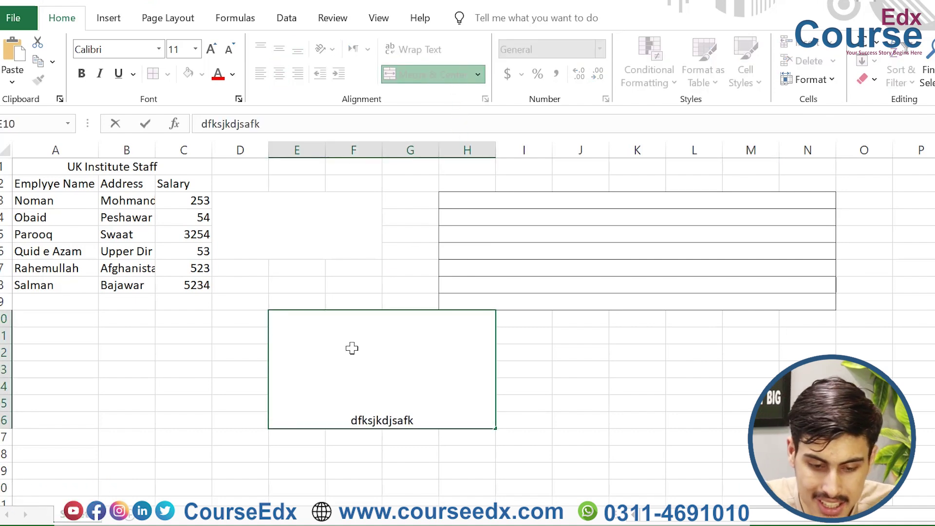
Merge I11:L18 with Merge Cells and type 'dasfjadsfjkdkafs' into it.
{"action": "left_click_drag", "start_coordinate": [548, 335], "coordinate": [702, 455]}
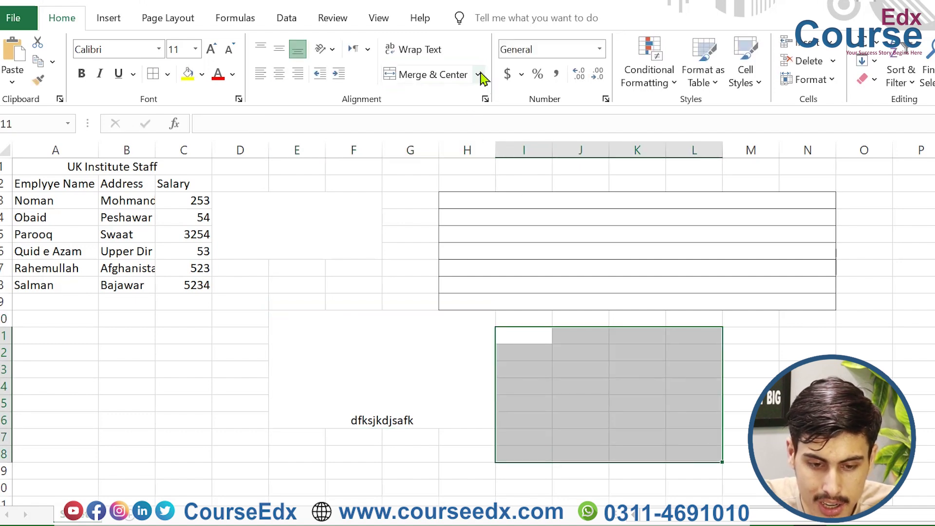
{"action": "left_click", "coordinate": [480, 76]}
{"action": "left_click", "coordinate": [452, 139]}
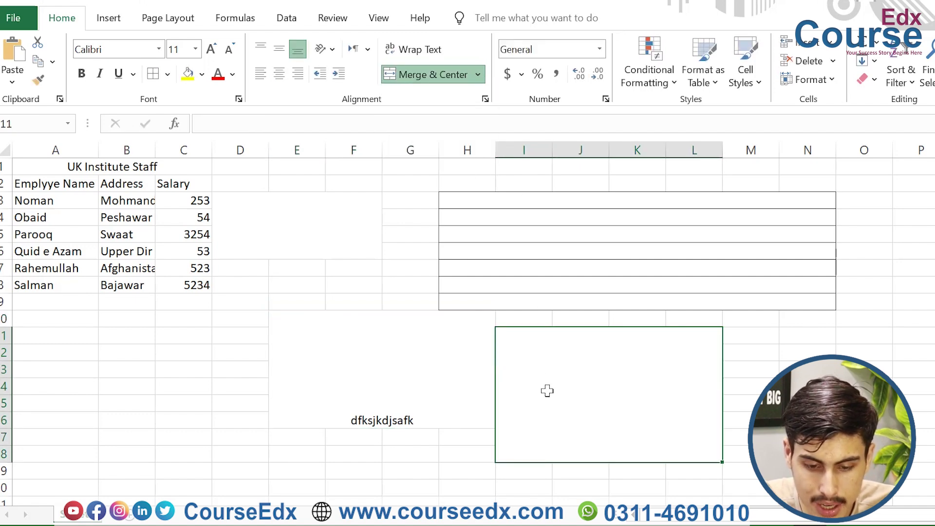
{"action": "type", "text": "dasfjadsfjkdkafs"}
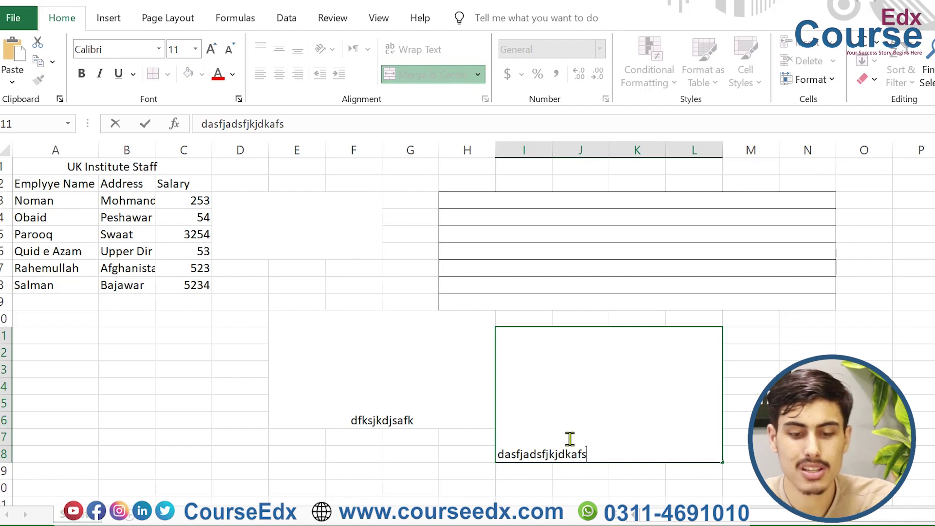
{"action": "left_click", "coordinate": [449, 460]}
Unmerge I11:L18 back into separate cells.
{"action": "left_click", "coordinate": [523, 451]}
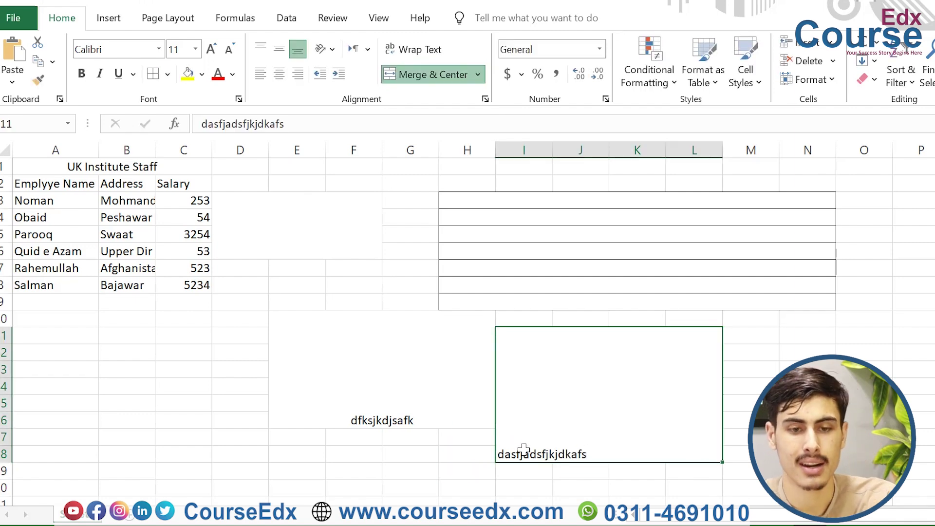
{"action": "left_click", "coordinate": [480, 76]}
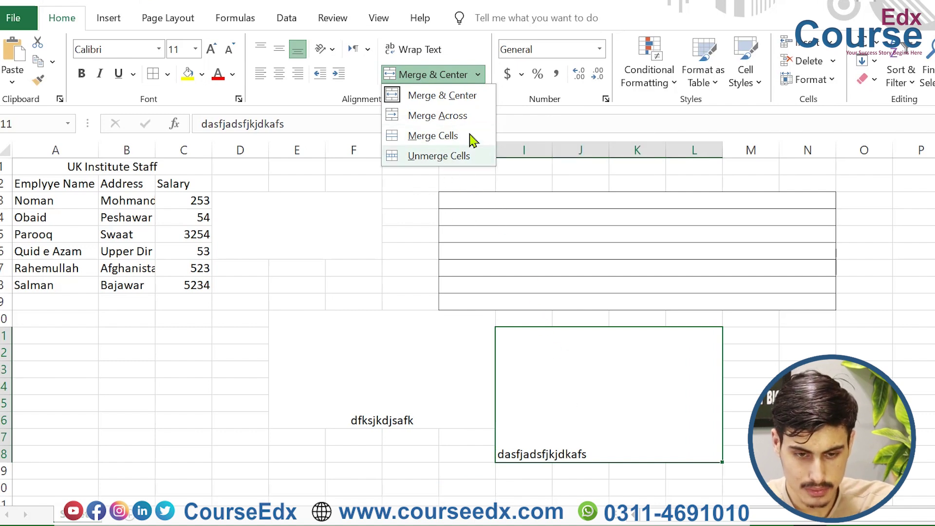
{"action": "left_click", "coordinate": [438, 157]}
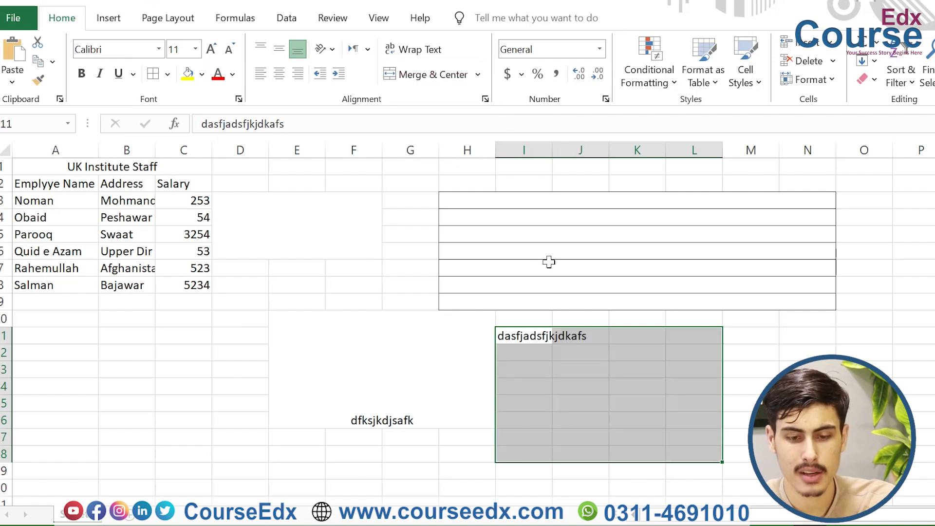
Turn off Merge & Center on H3:N9, D3:F6 and E10:H16, leaving 'dfksjkdjsafk' in E10.
{"action": "left_click_drag", "start_coordinate": [480, 204], "coordinate": [604, 303]}
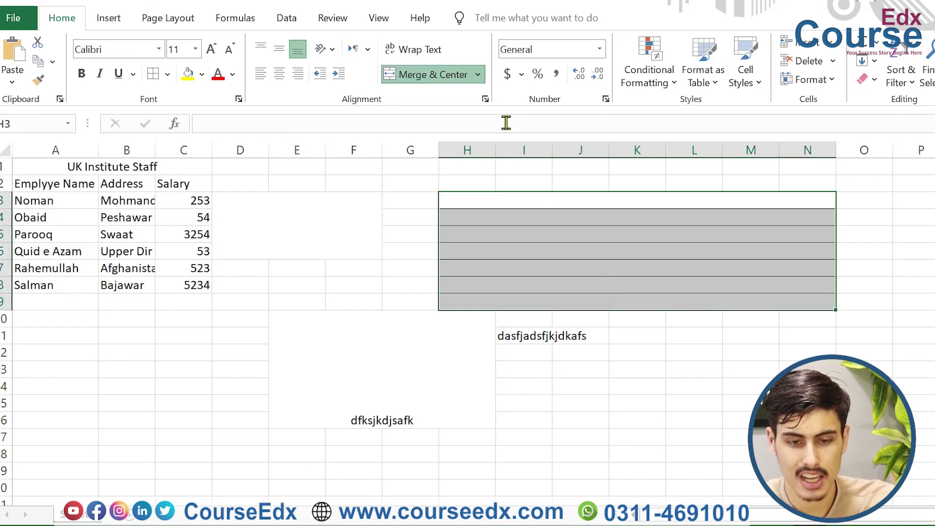
{"action": "left_click", "coordinate": [445, 78]}
{"action": "left_click_drag", "start_coordinate": [255, 196], "coordinate": [356, 253]}
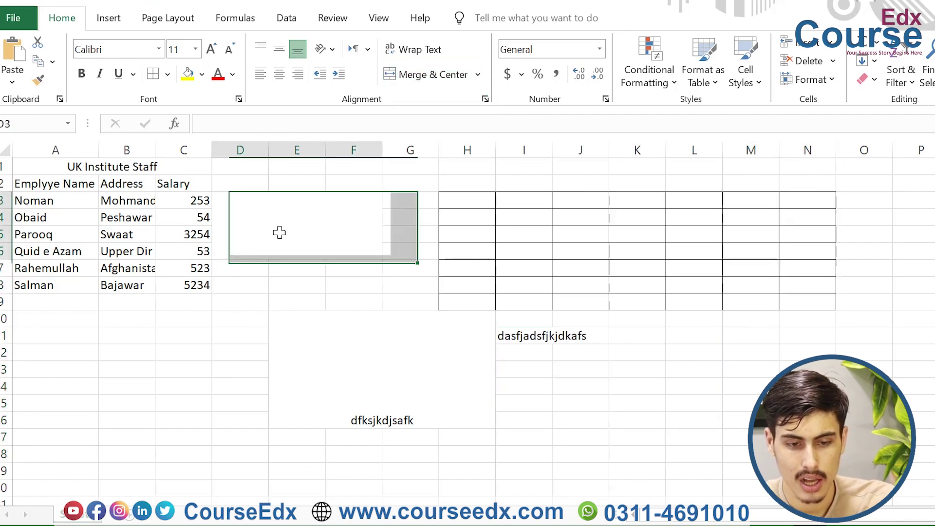
{"action": "left_click", "coordinate": [429, 74]}
{"action": "left_click", "coordinate": [429, 74]}
{"action": "left_click", "coordinate": [328, 312]}
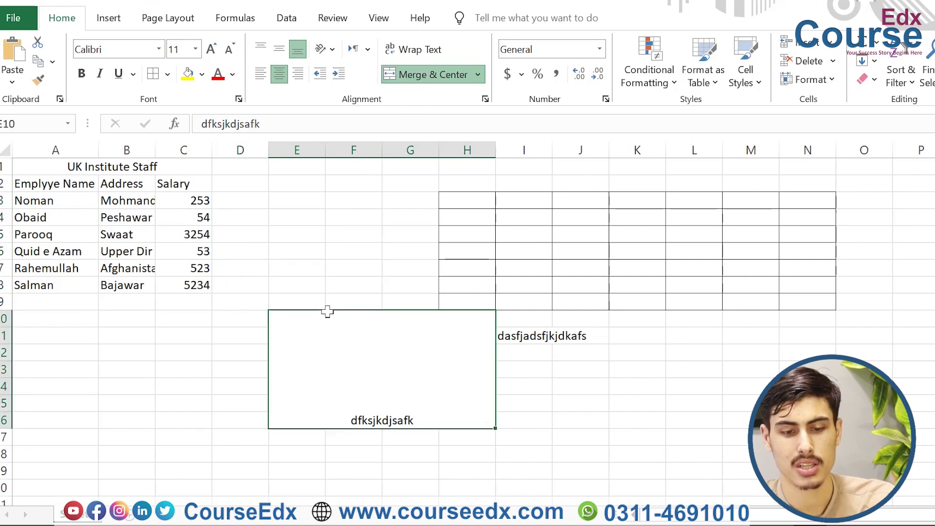
{"action": "left_click", "coordinate": [444, 80]}
{"action": "left_click", "coordinate": [353, 251]}
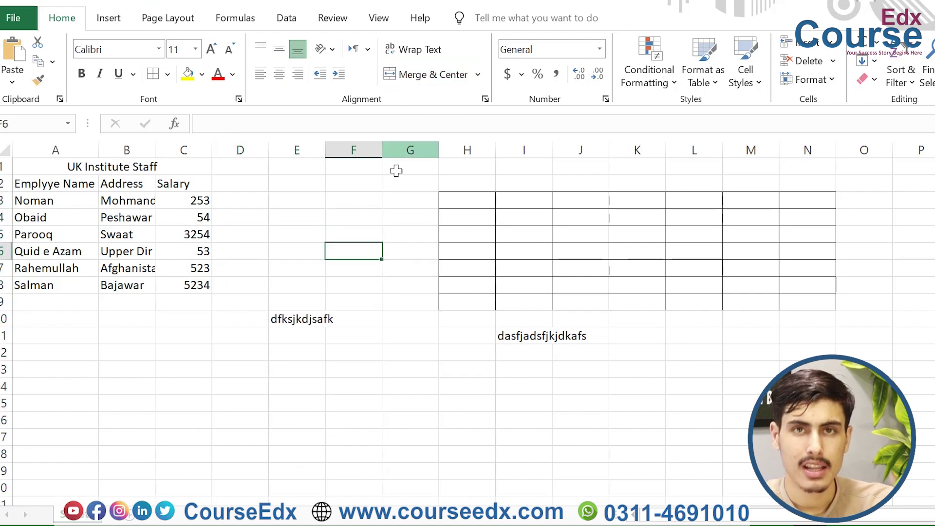